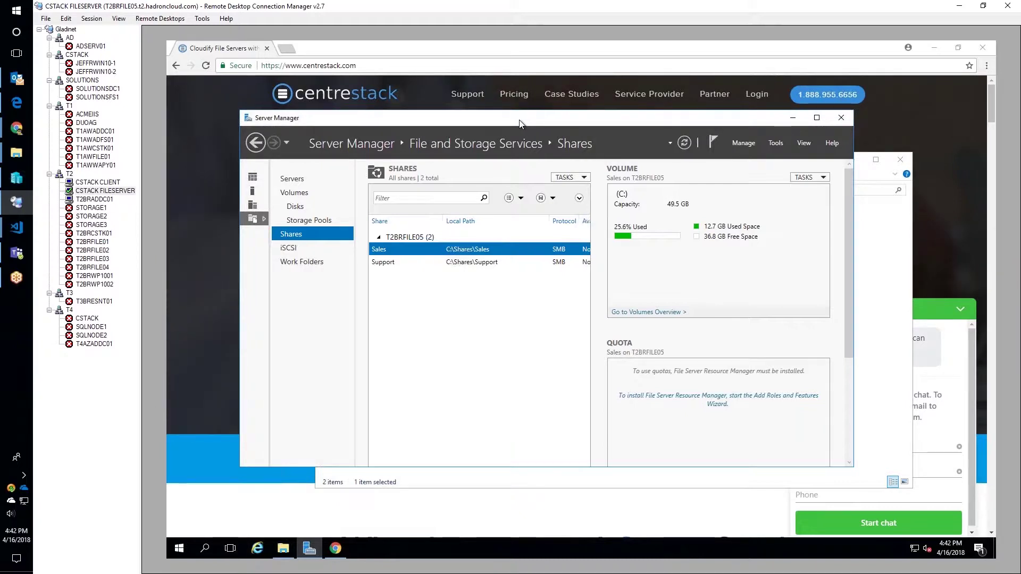
# - Inspect the Sales and Support folders under C:\Shares, then return to the CentreStack website in Chrome
pyautogui.click(482, 485)
pyautogui.doubleClick(425, 221)
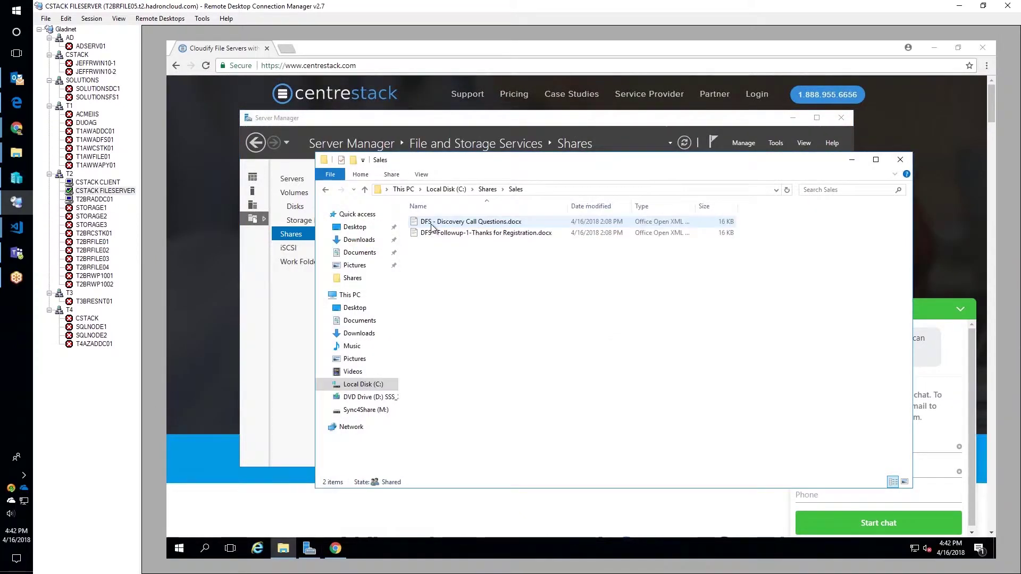
pyautogui.click(487, 190)
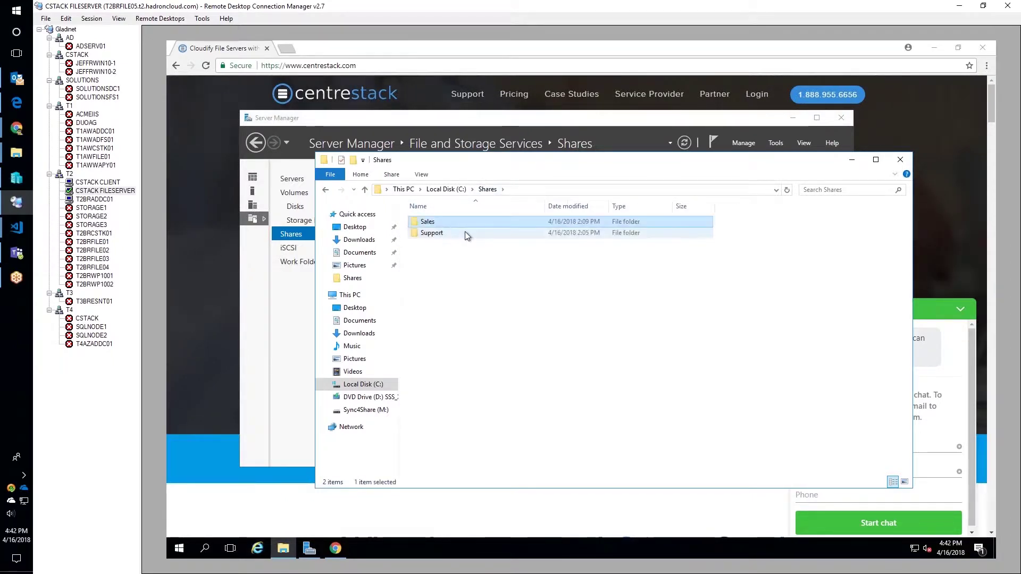
pyautogui.doubleClick(465, 233)
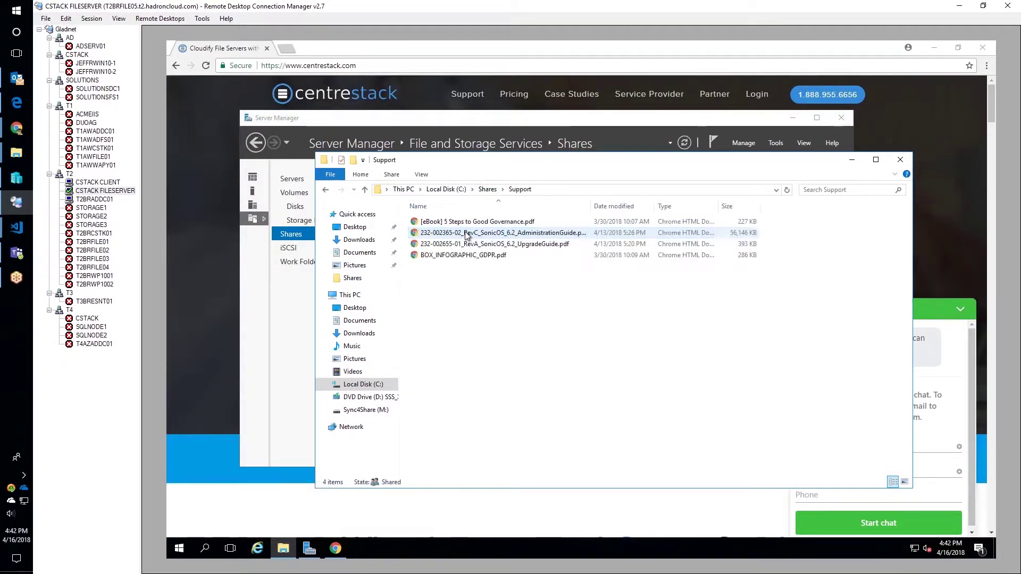
pyautogui.click(487, 190)
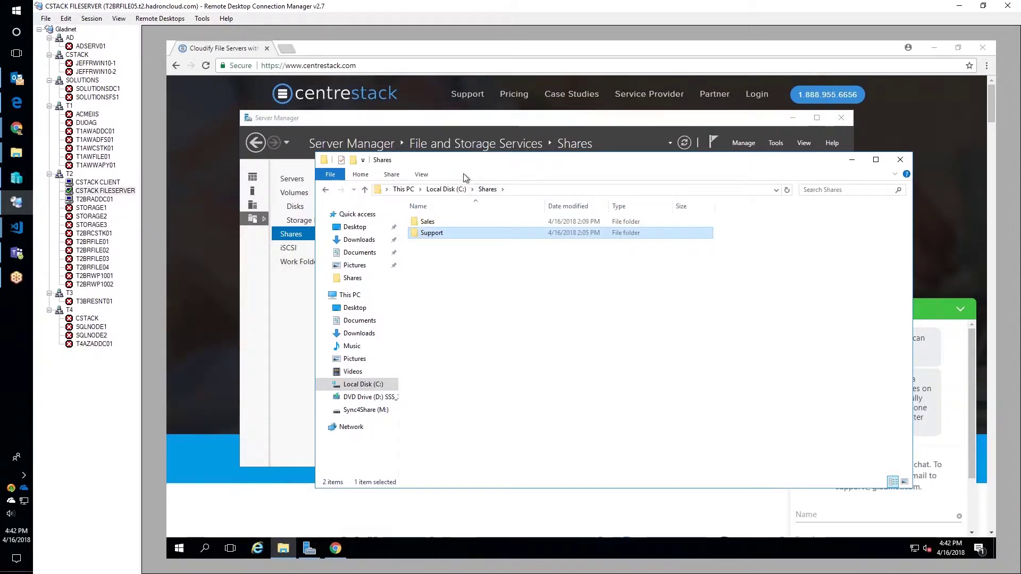
pyautogui.click(238, 50)
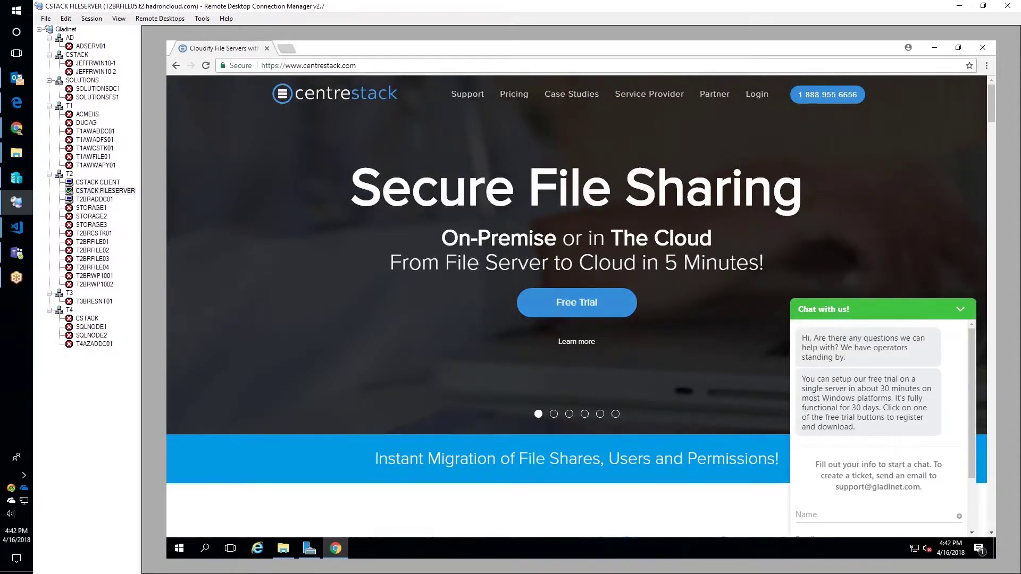
# - Sign in via Free Trial's Already Registered? page with the saved partner username and password
pyautogui.click(565, 311)
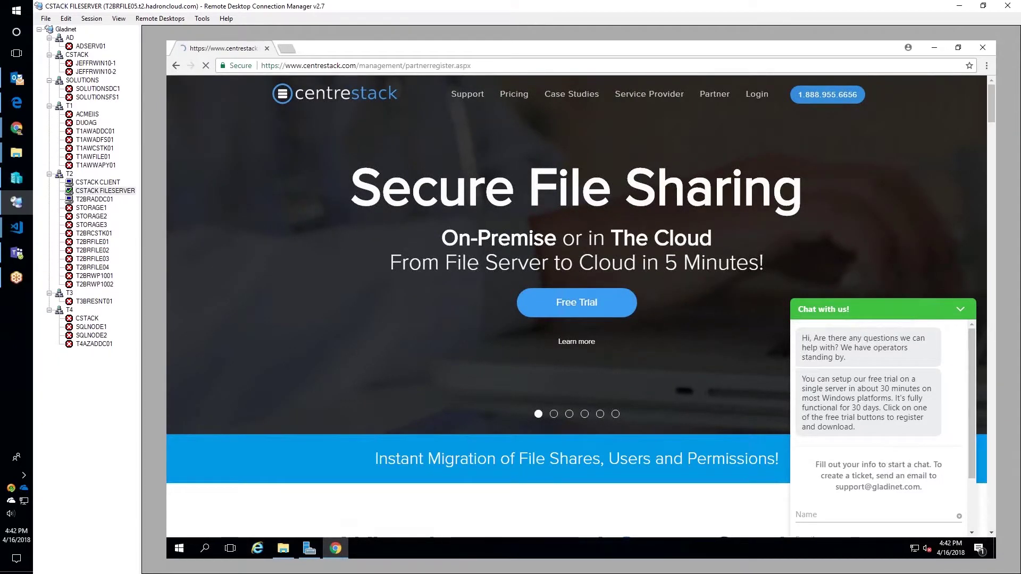
pyautogui.scroll(-1, 517, 341)
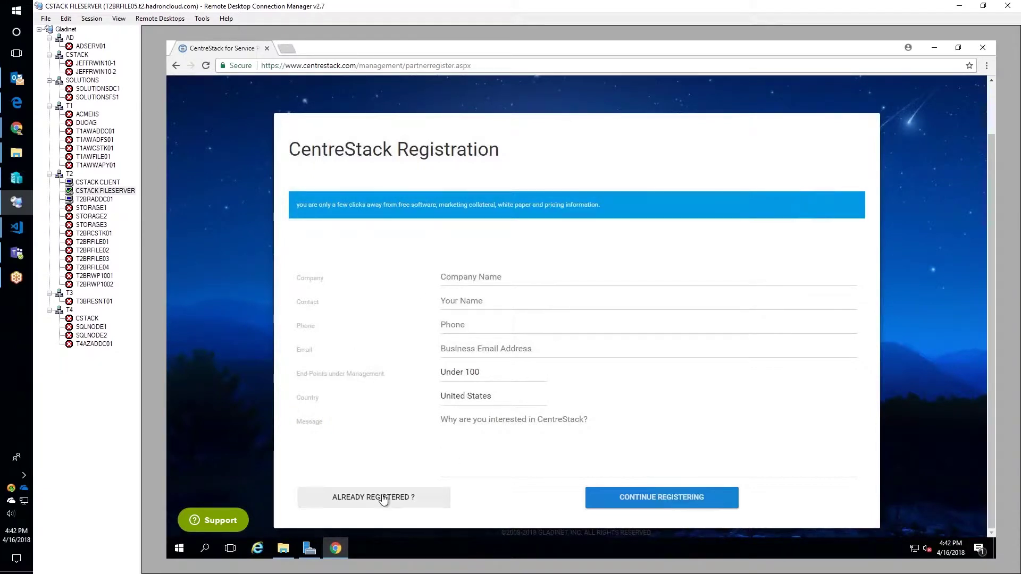
pyautogui.click(365, 501)
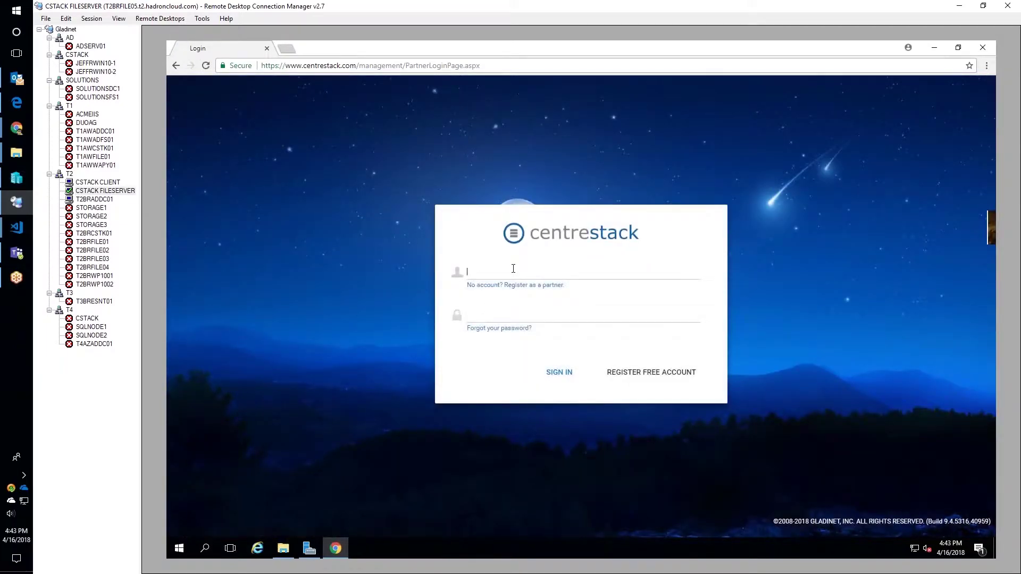
pyautogui.click(513, 268)
pyautogui.write('jeff')
pyautogui.press('Down')
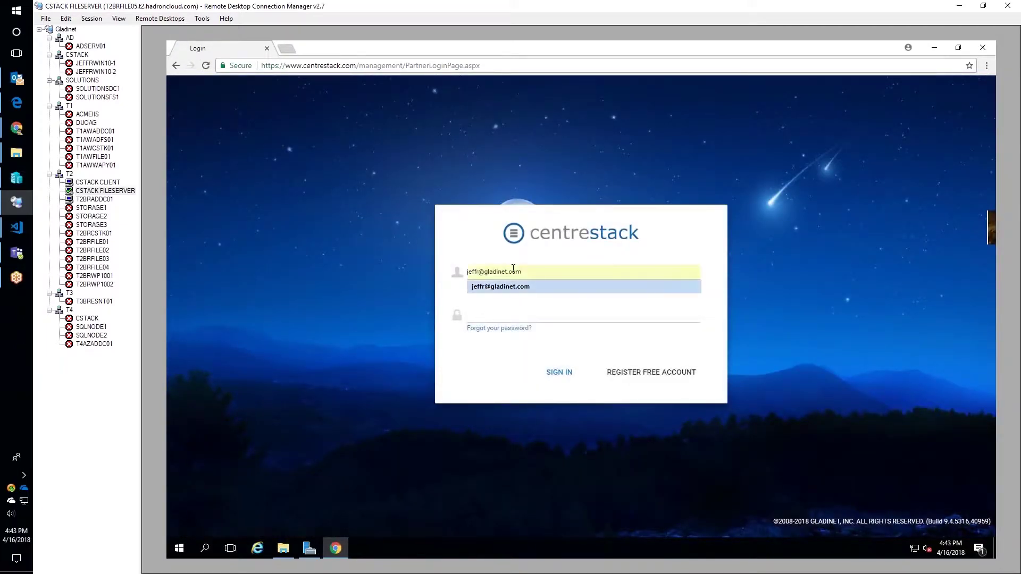
pyautogui.press('Return')
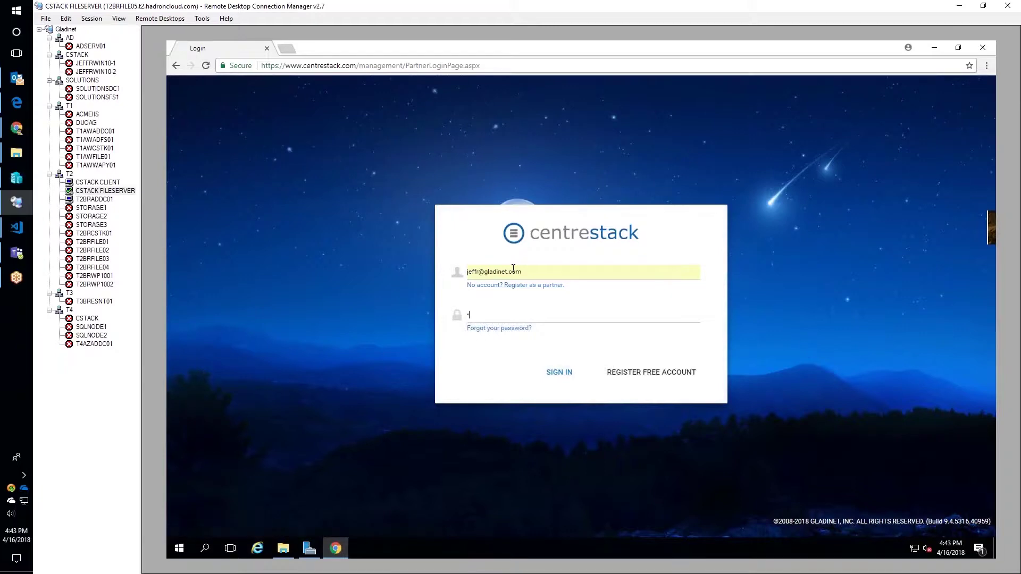
pyautogui.press('Return')
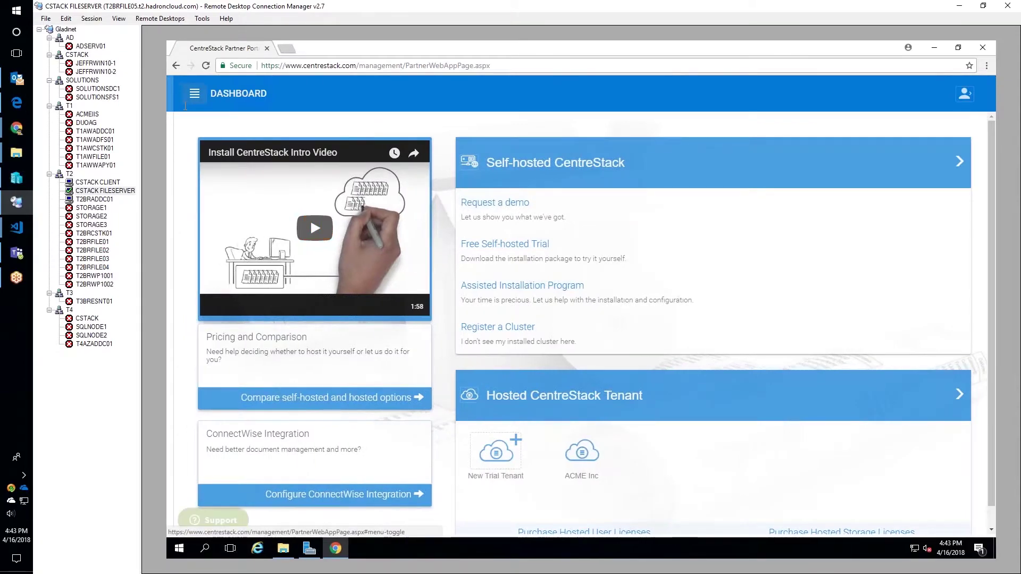
# - Open the ACME Inc tenant's login link from the Hosted CentreStack tenants list
pyautogui.click(186, 104)
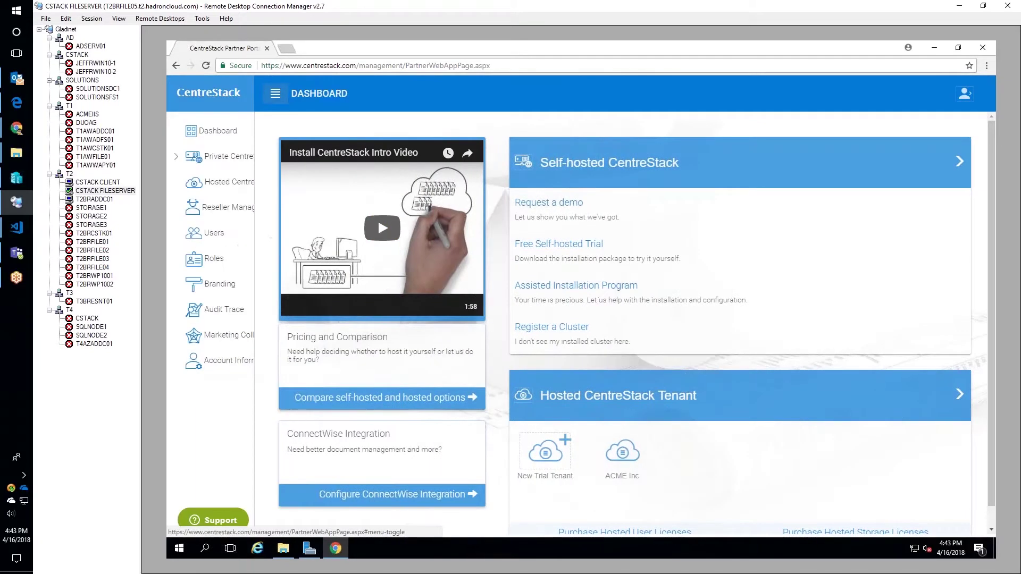
pyautogui.click(215, 186)
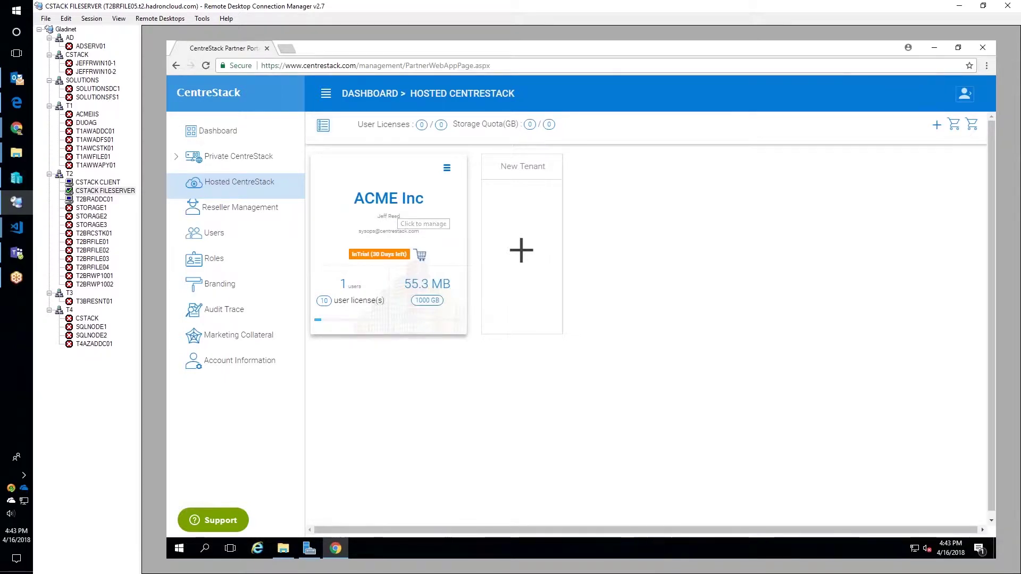
pyautogui.click(447, 169)
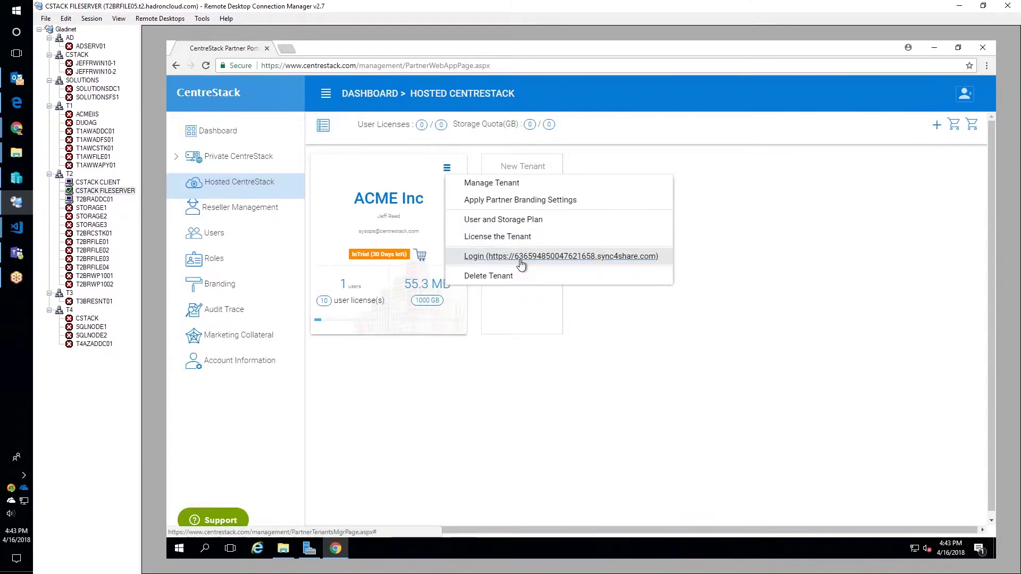
pyautogui.click(522, 260)
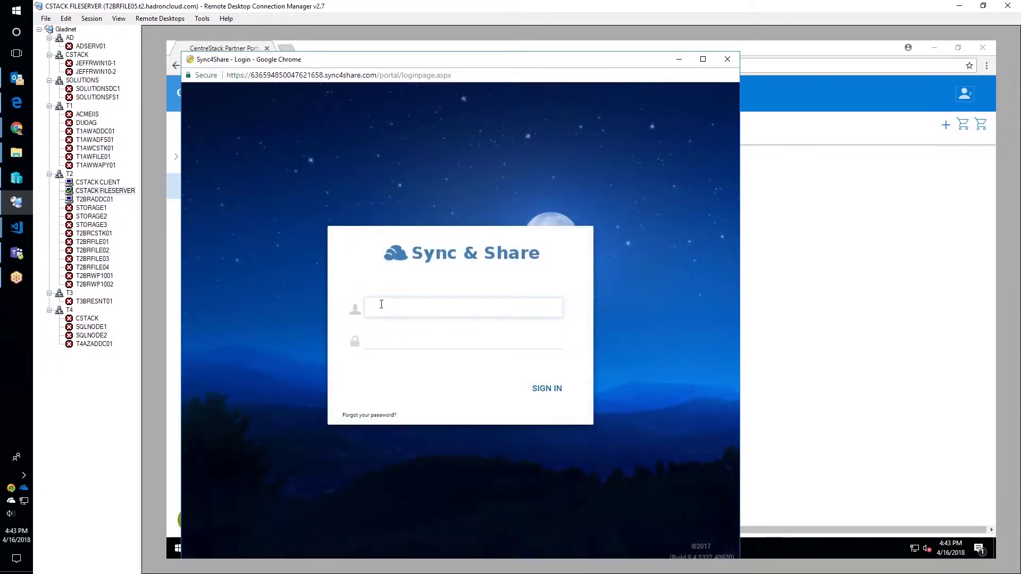
# - Sign in to the ACME tenant portal with the saved admin username and password
pyautogui.click(381, 305)
pyautogui.write('sys')
pyautogui.press('Down')
pyautogui.press('Tab')
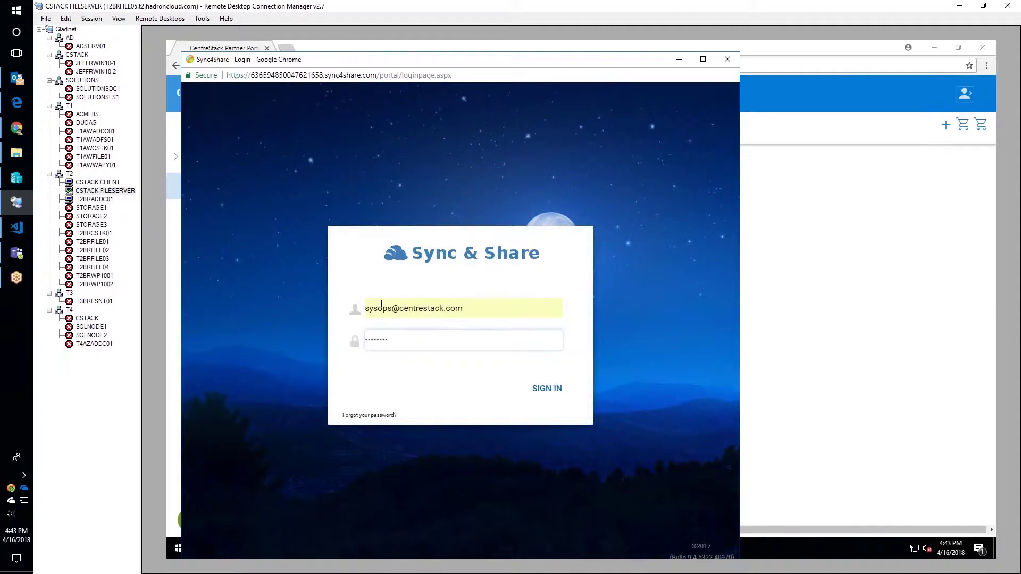
pyautogui.press('Return')
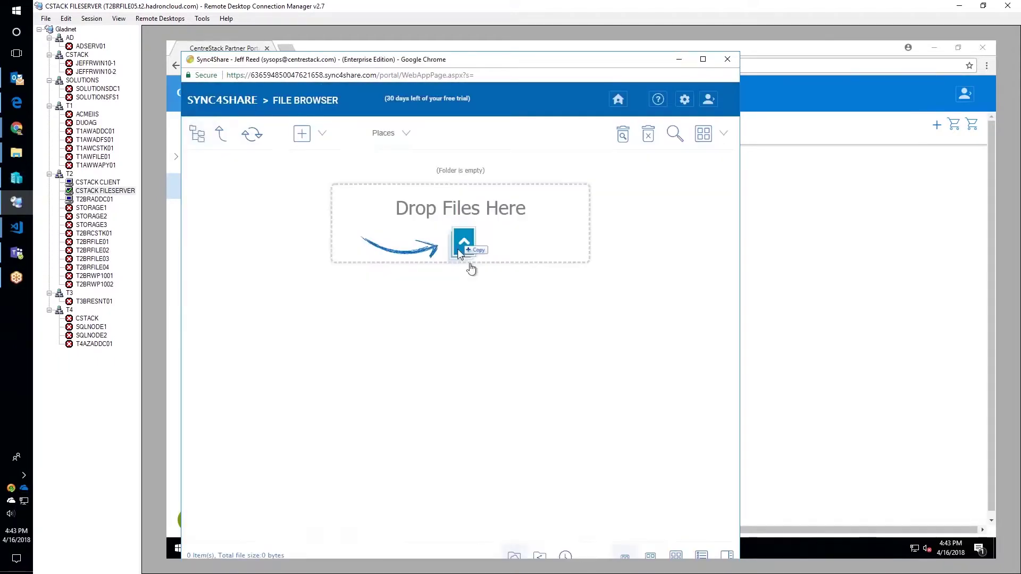
# - Download the 64-bit Sync4Share Server Agent package from the native client downloads
pyautogui.click(712, 108)
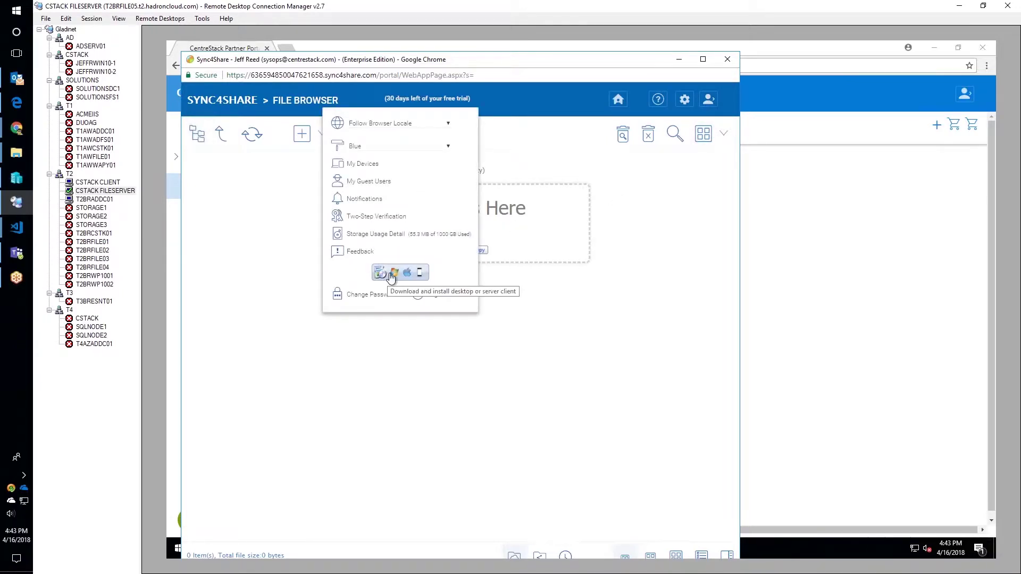
pyautogui.click(392, 275)
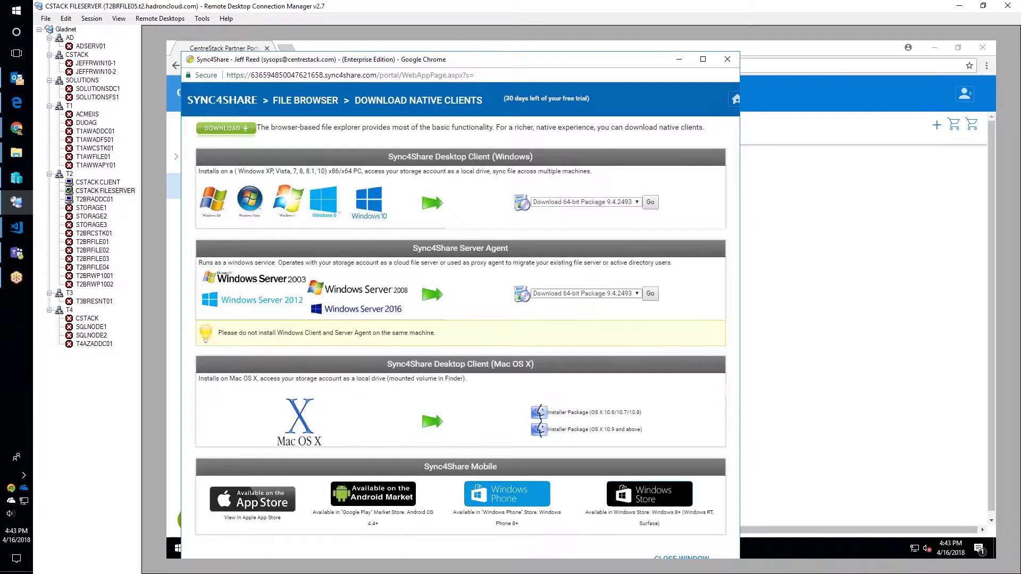
pyautogui.click(650, 294)
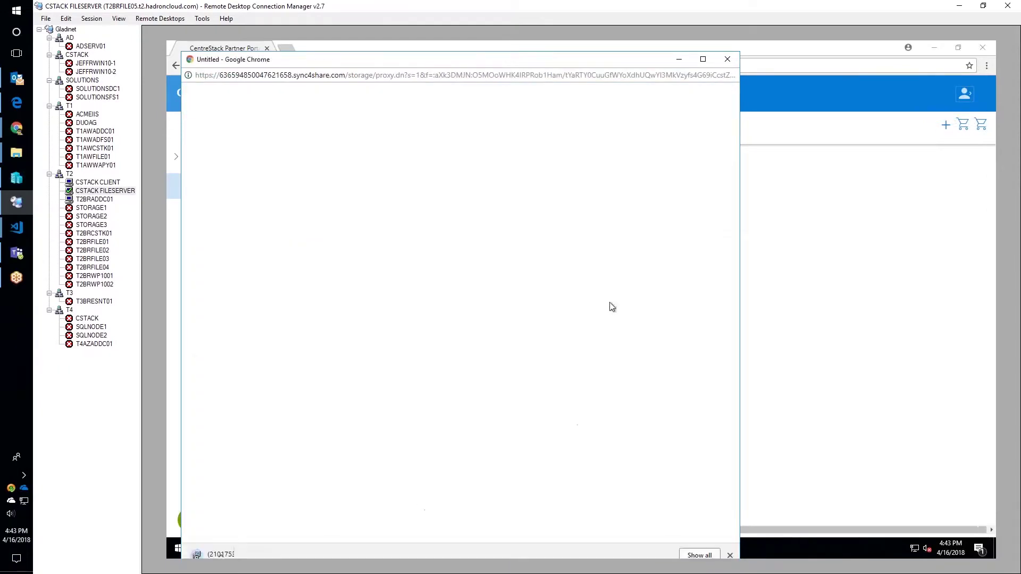
# - Run the downloaded Cloud Server Agent installer, then cancel and close the reinstall
pyautogui.doubleClick(415, 63)
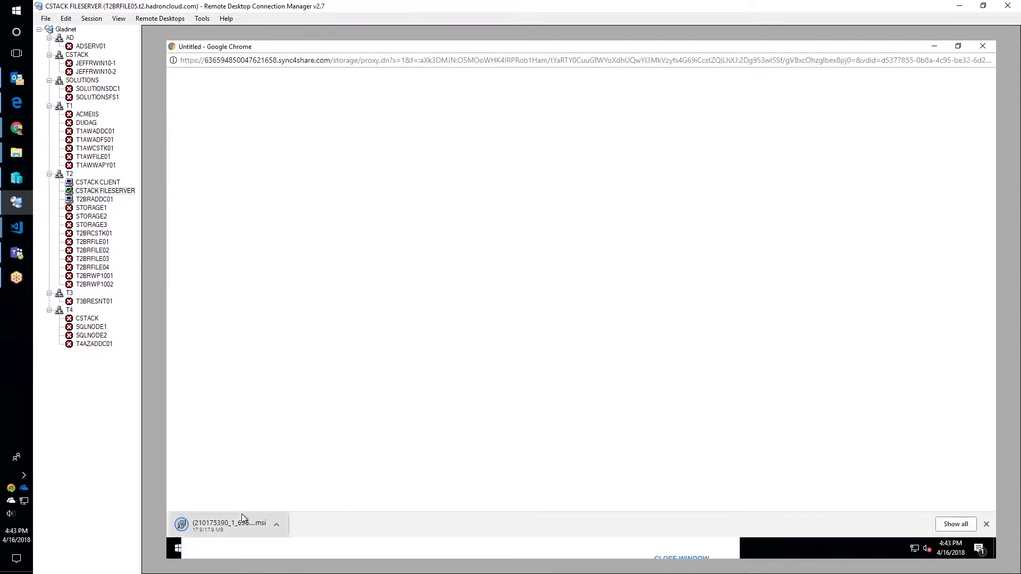
pyautogui.click(209, 528)
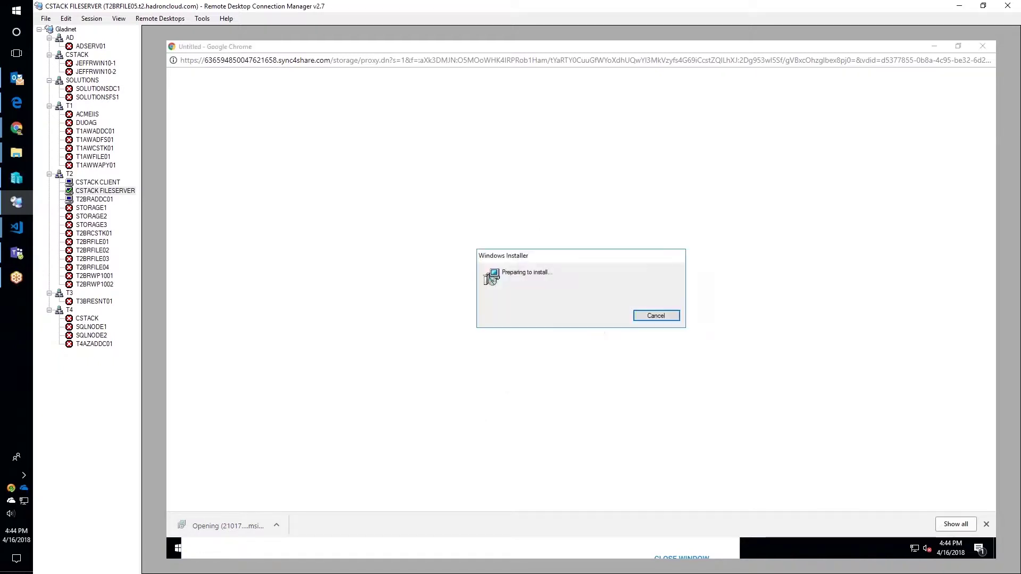
pyautogui.click(597, 384)
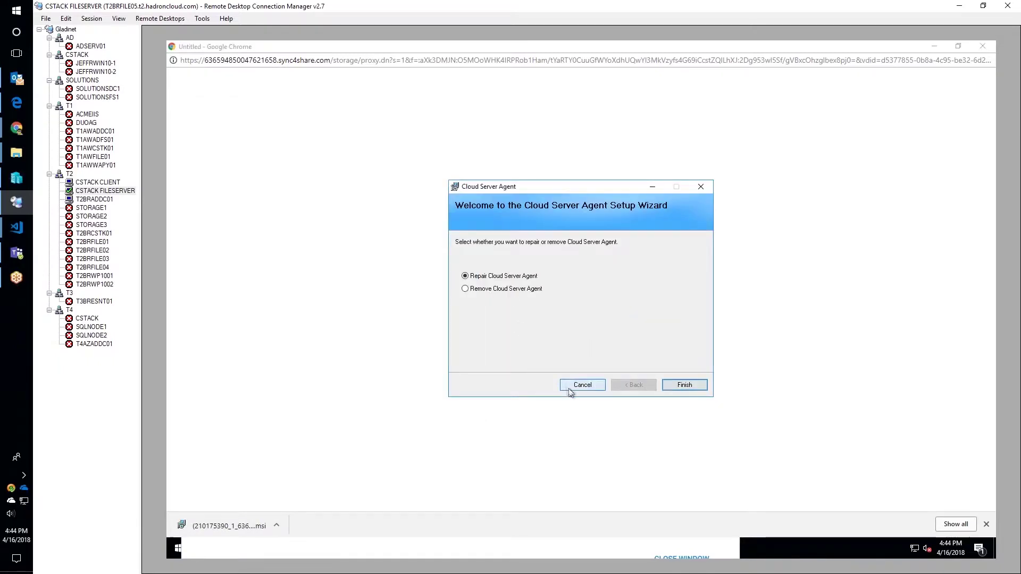
pyautogui.click(595, 306)
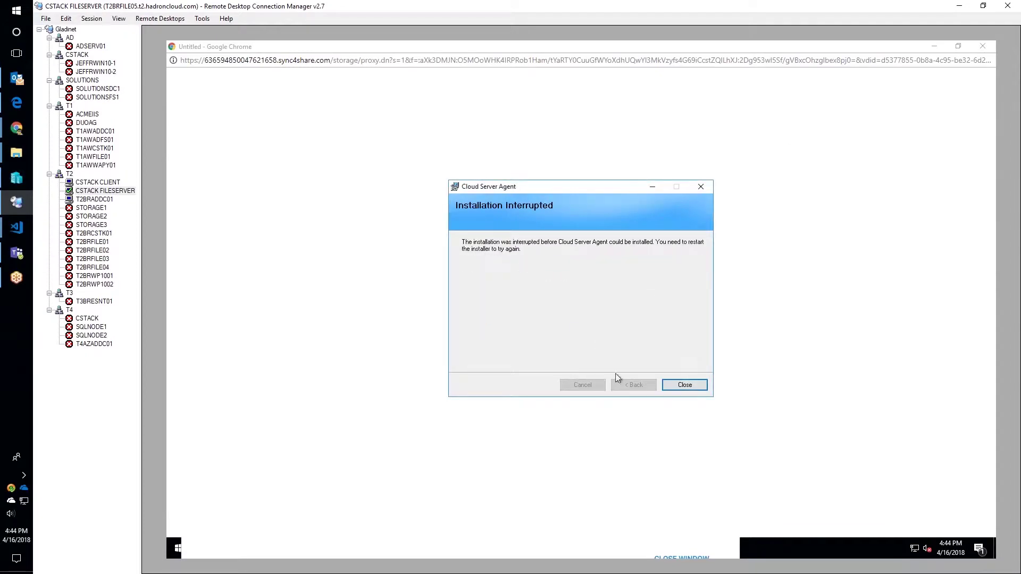
pyautogui.click(676, 386)
# - Launch Sync4Share Management Console from the Start menu and approve the UAC prompt
pyautogui.click(177, 548)
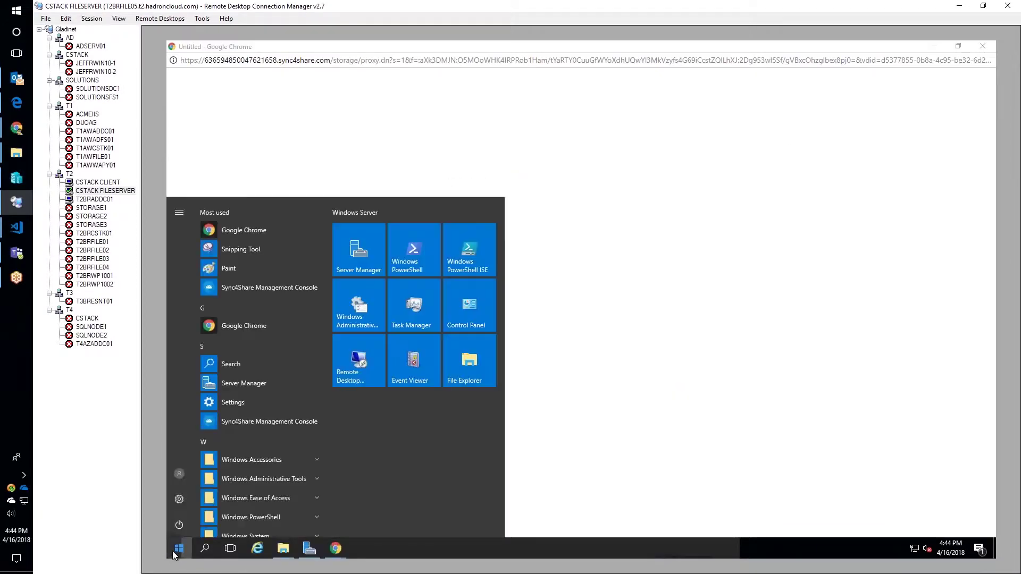
pyautogui.click(260, 421)
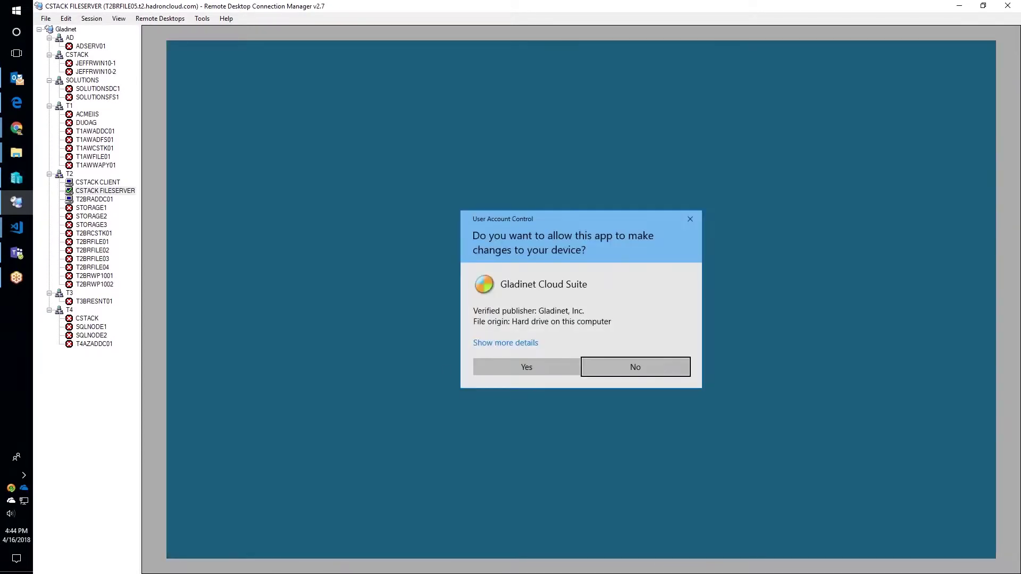
pyautogui.click(515, 366)
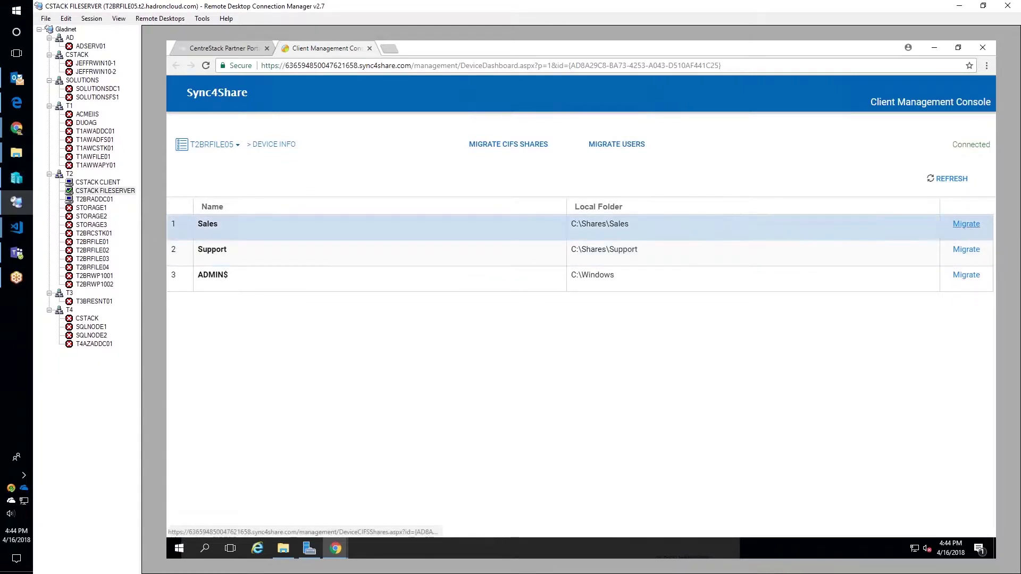
# - Migrate the Sales share as team folder 'Sales', keeping its folder permissions and users
pyautogui.click(967, 224)
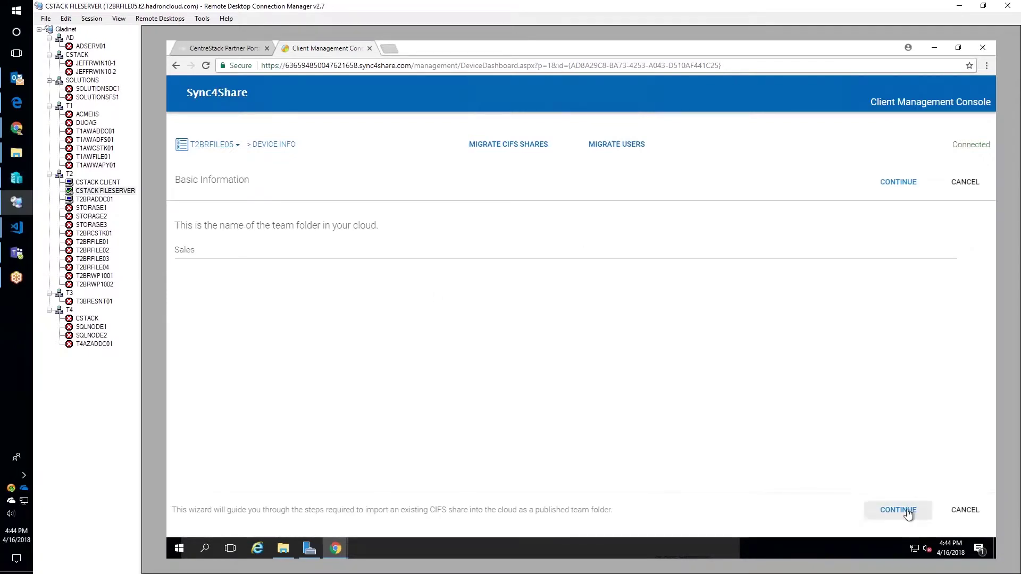
pyautogui.click(908, 512)
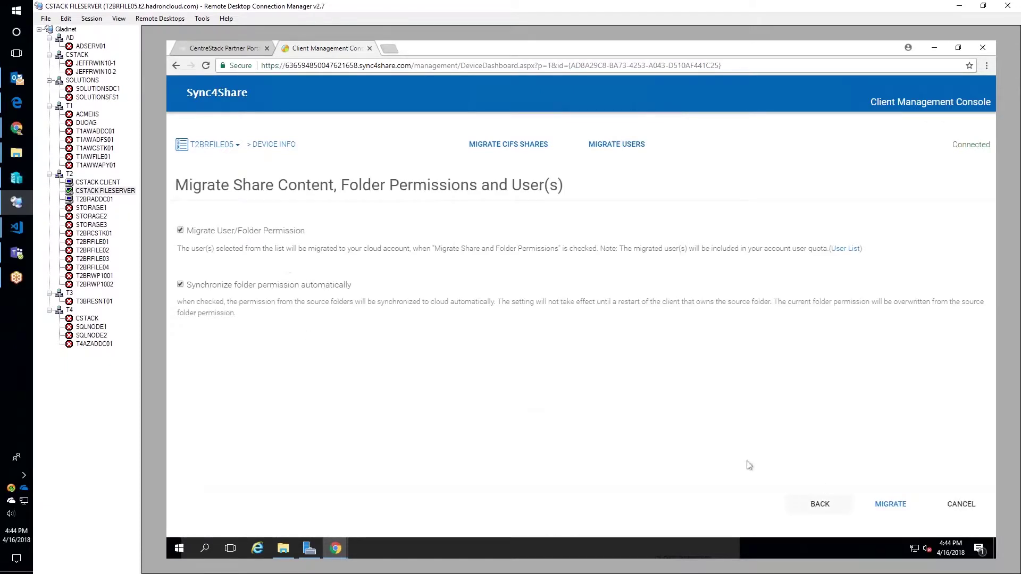
pyautogui.click(878, 510)
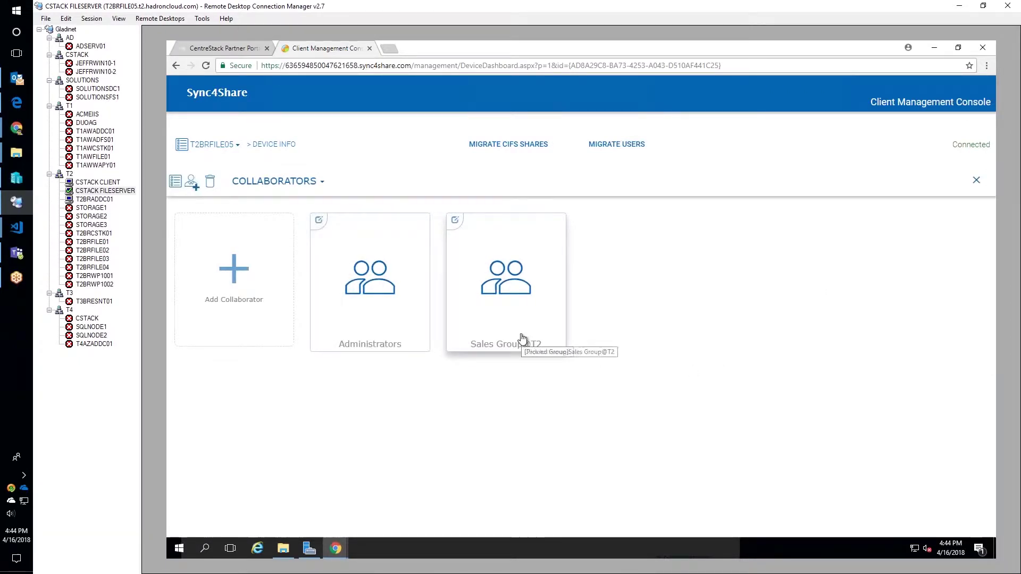
pyautogui.click(524, 148)
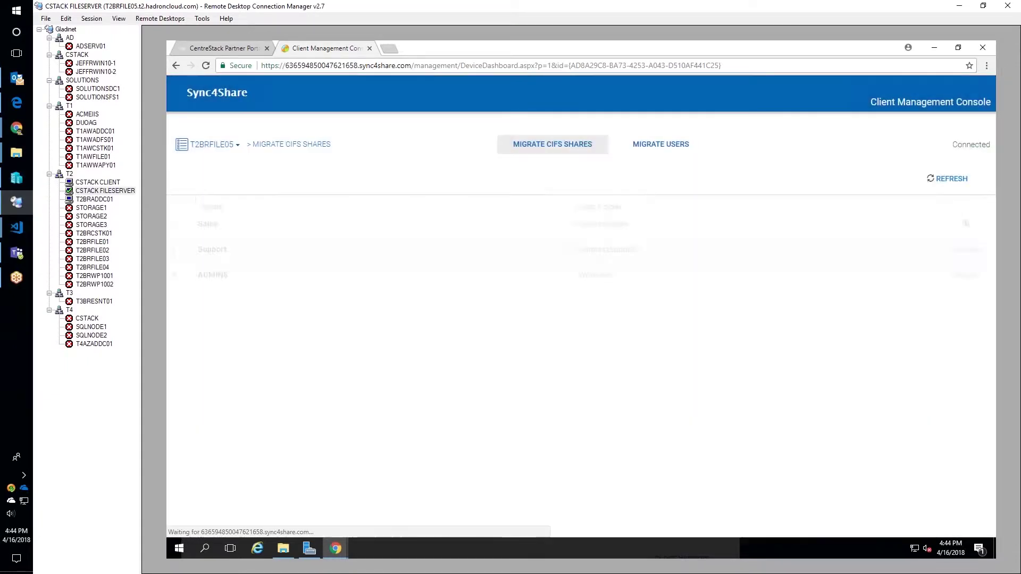
# - Migrate Support as a team folder, then browse the Test Users OU for user migration
pyautogui.click(965, 250)
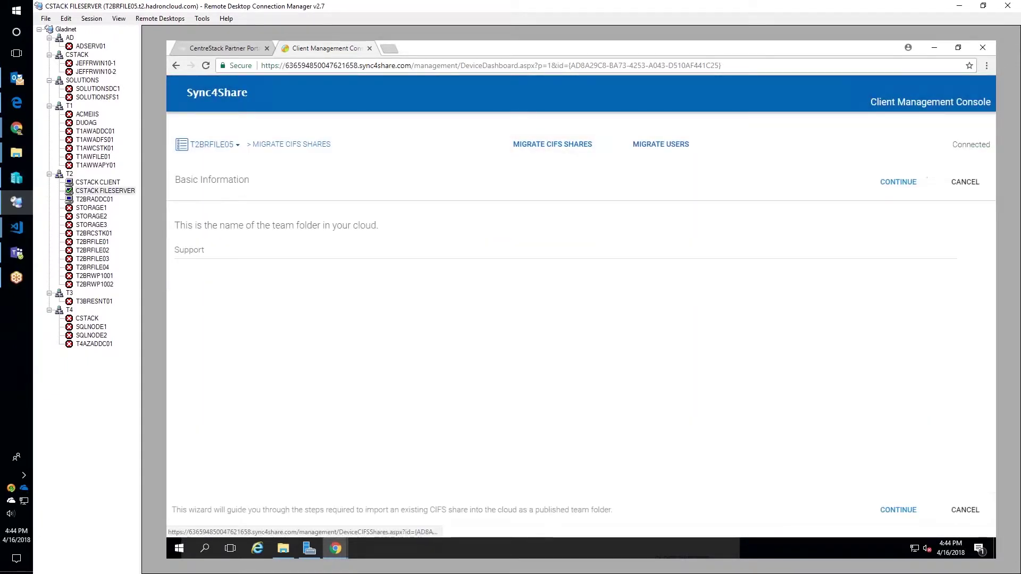
pyautogui.click(898, 510)
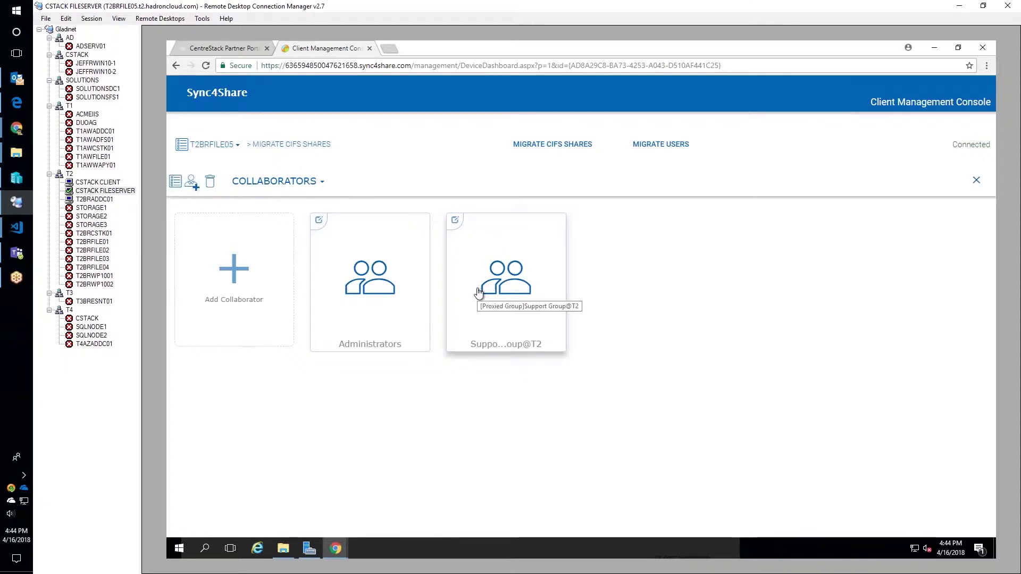
pyautogui.click(287, 149)
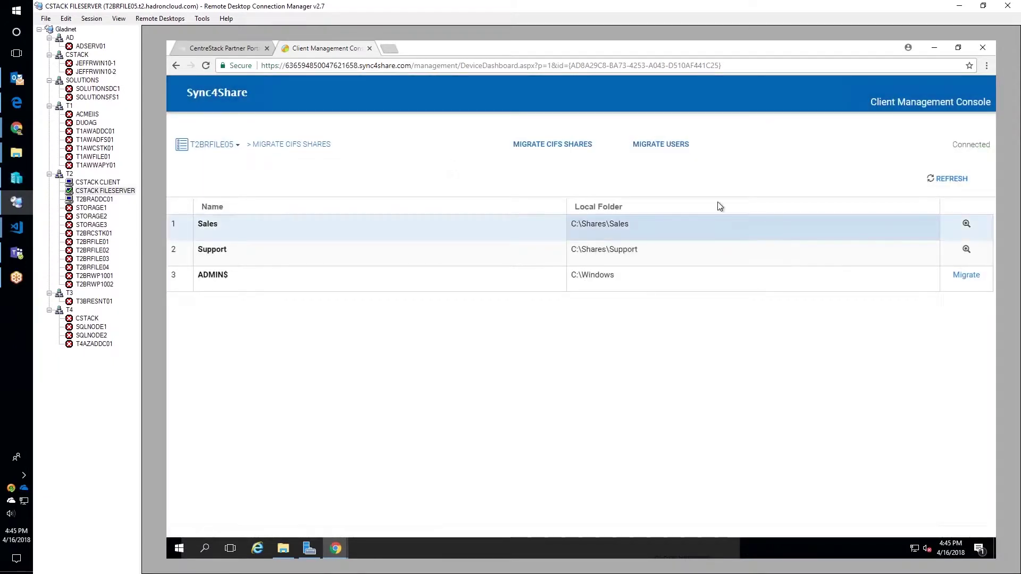
pyautogui.click(697, 155)
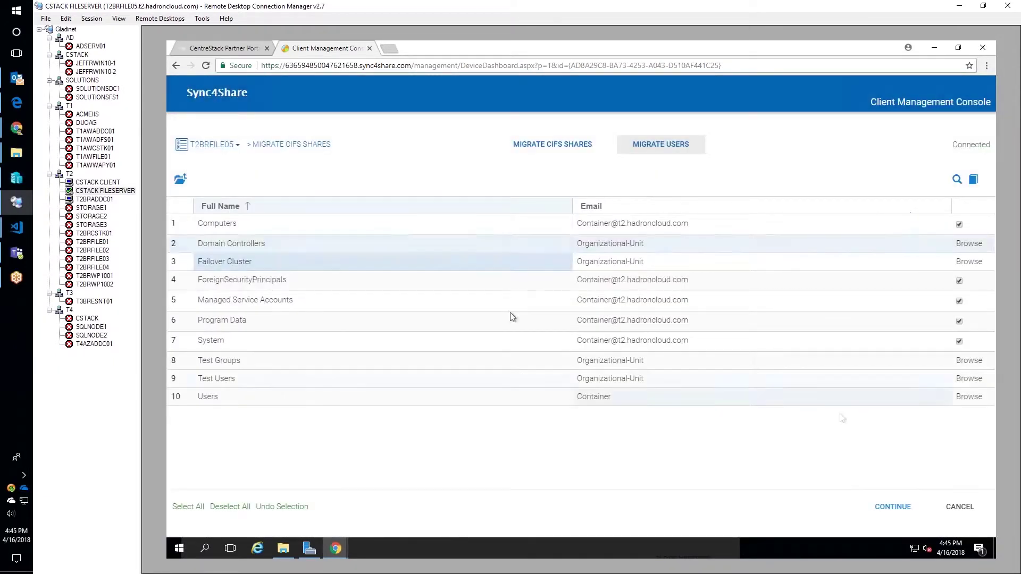
pyautogui.click(845, 379)
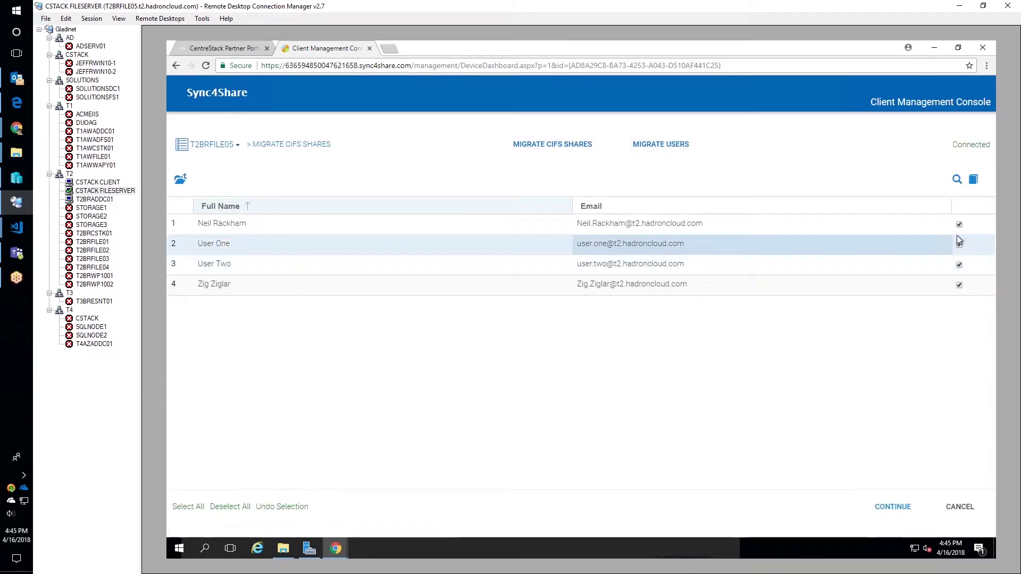
# - Commit migration of Test Users excluding User One and User Two, with welcome emails off
pyautogui.click(959, 244)
pyautogui.click(959, 265)
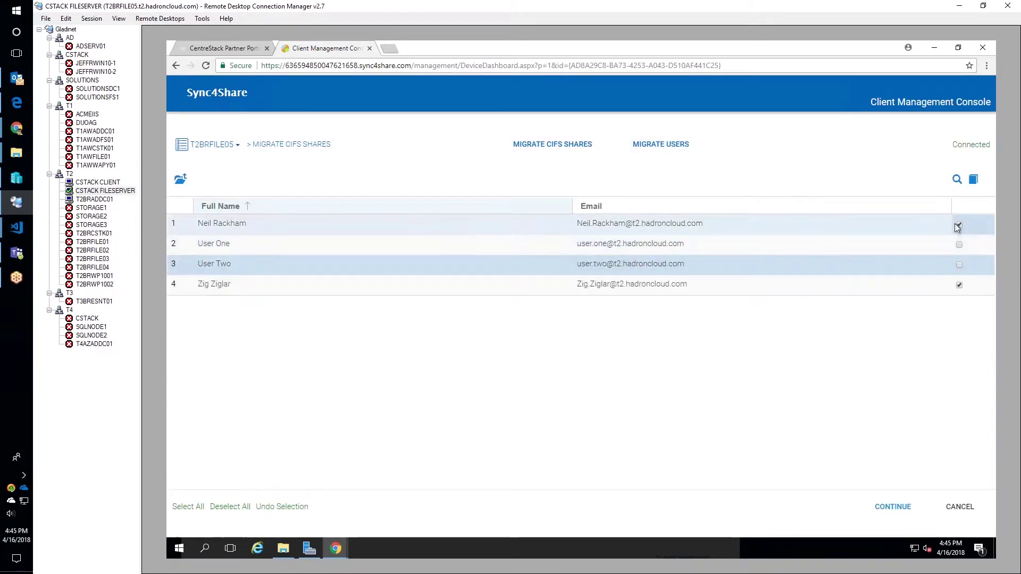
pyautogui.click(893, 509)
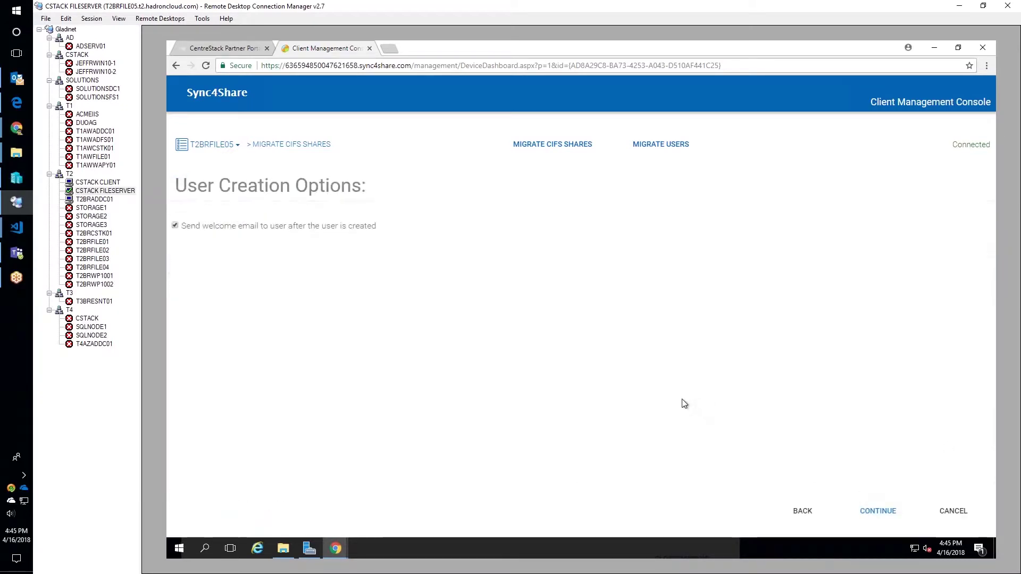
pyautogui.click(175, 225)
pyautogui.click(876, 511)
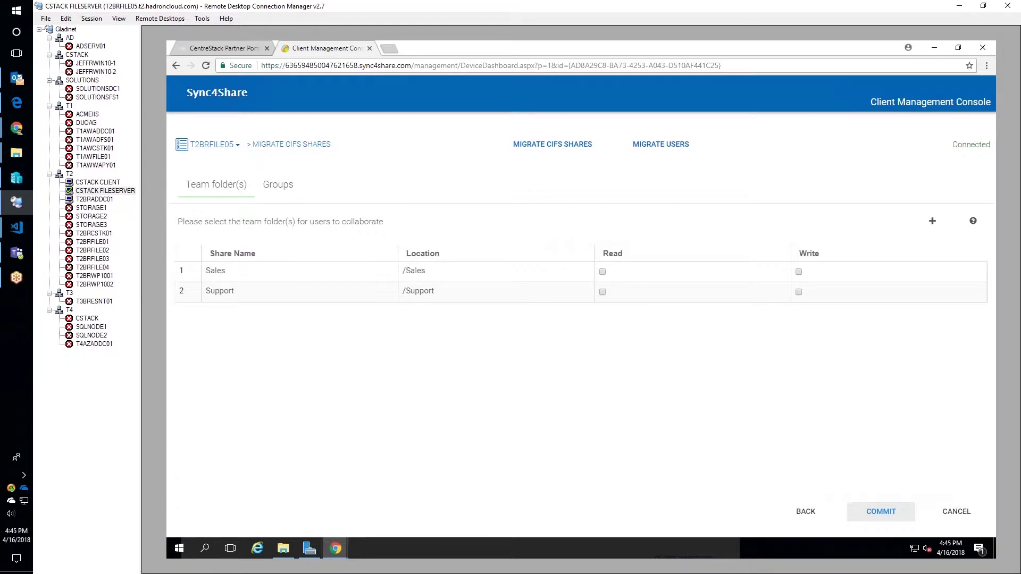
pyautogui.click(880, 512)
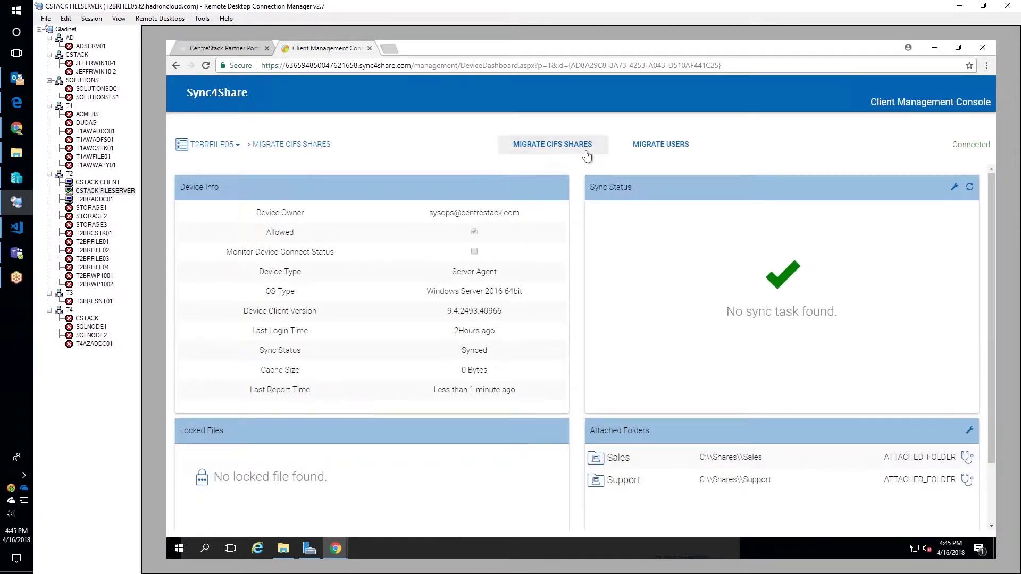
# - Bring up the tenant's Sync & Share login page in the client machine's session
pyautogui.click(230, 48)
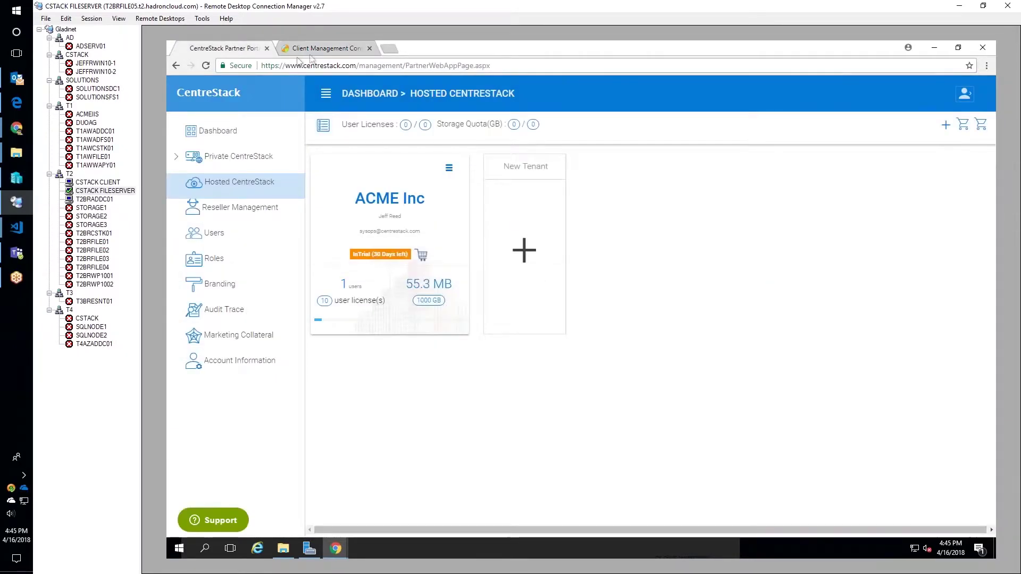
pyautogui.click(316, 49)
pyautogui.click(98, 182)
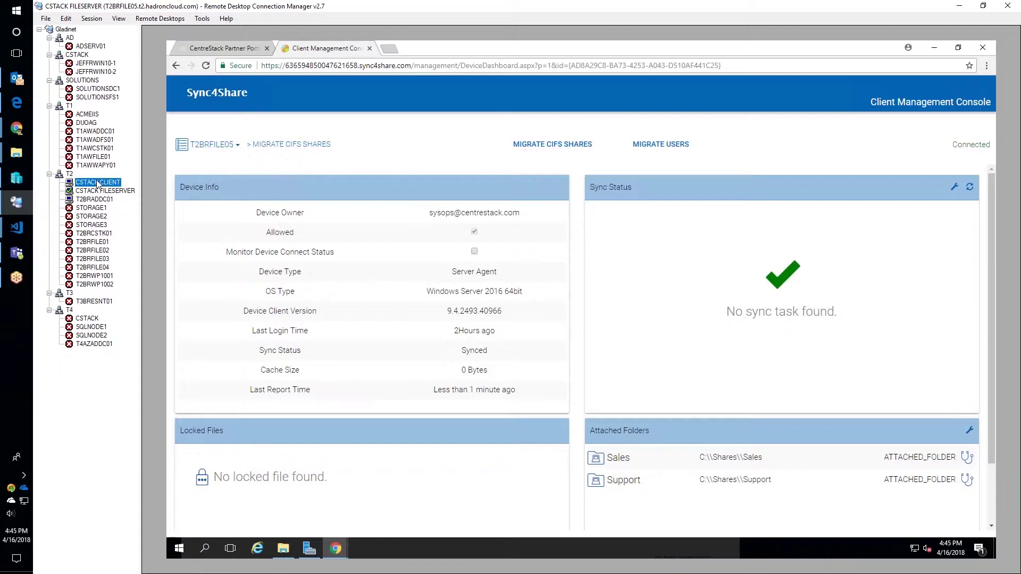
pyautogui.click(360, 301)
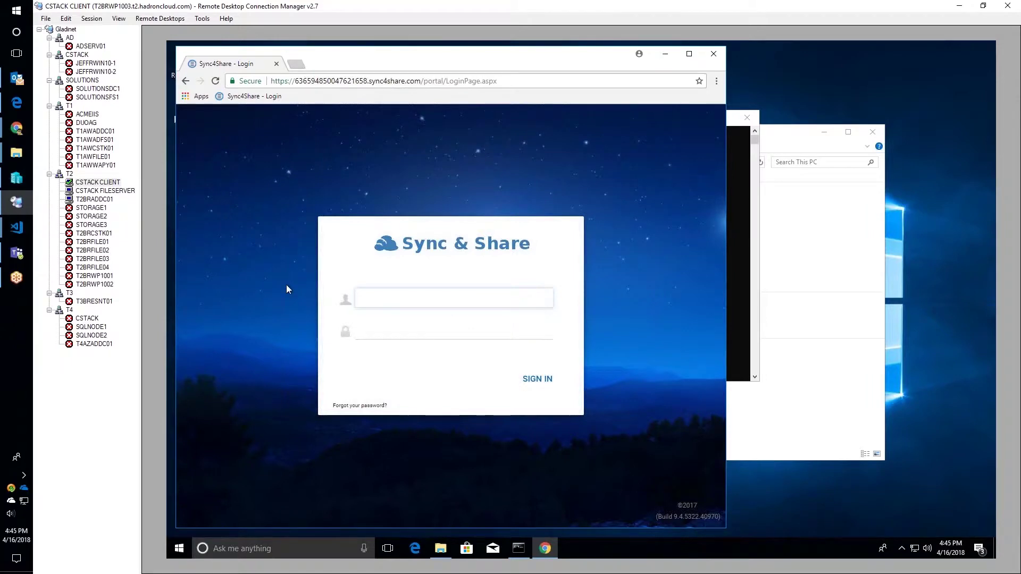
pyautogui.click(113, 193)
# - View Folder Permissions for the ACME Inc Sales team folder in the Partner Portal
pyautogui.click(227, 50)
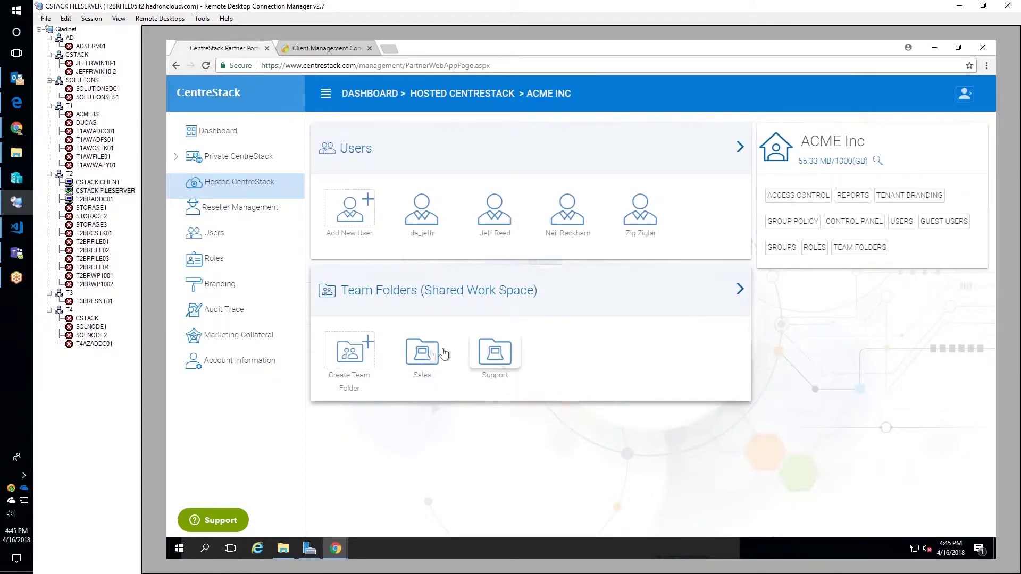
pyautogui.click(430, 355)
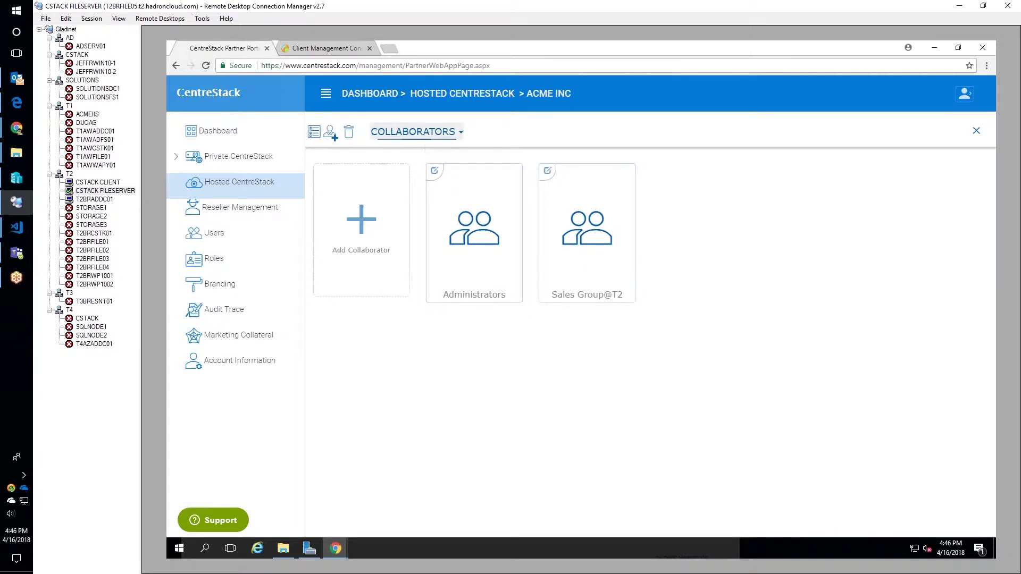
pyautogui.click(414, 132)
pyautogui.click(415, 187)
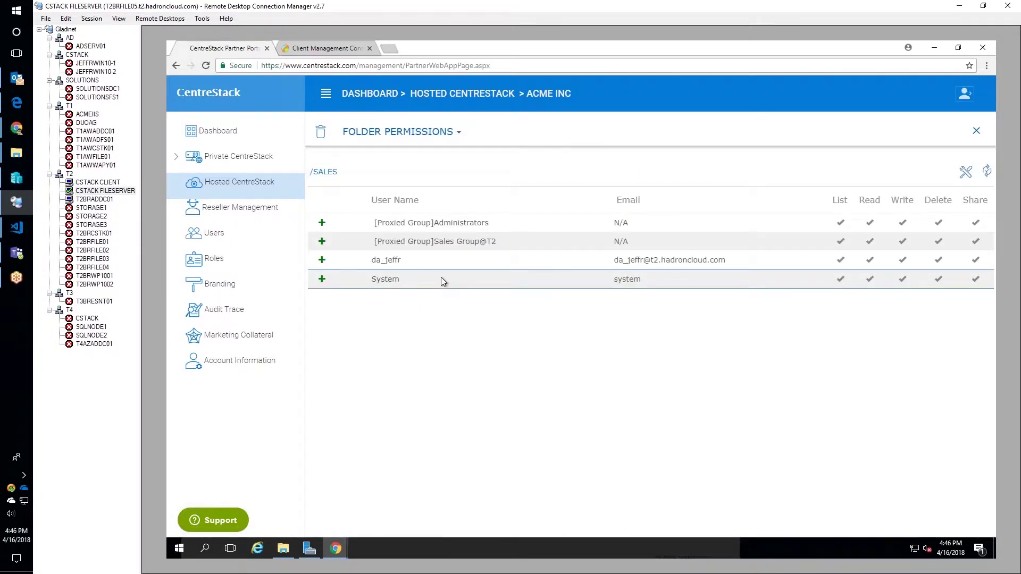
pyautogui.click(105, 184)
# - Log in as the saved sales user, open the Sales team folder, then sign out
pyautogui.click(372, 298)
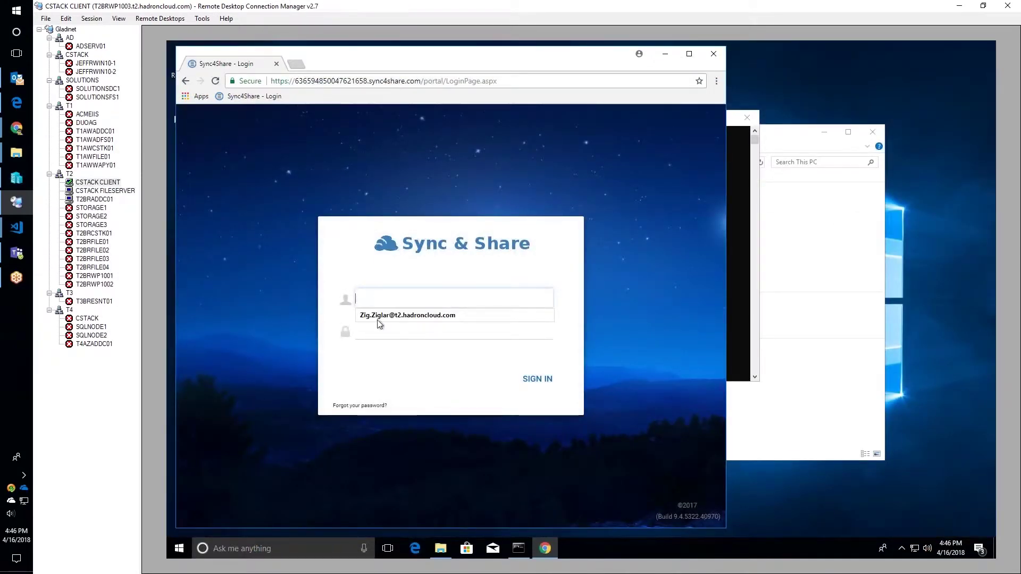
pyautogui.click(379, 316)
pyautogui.click(374, 333)
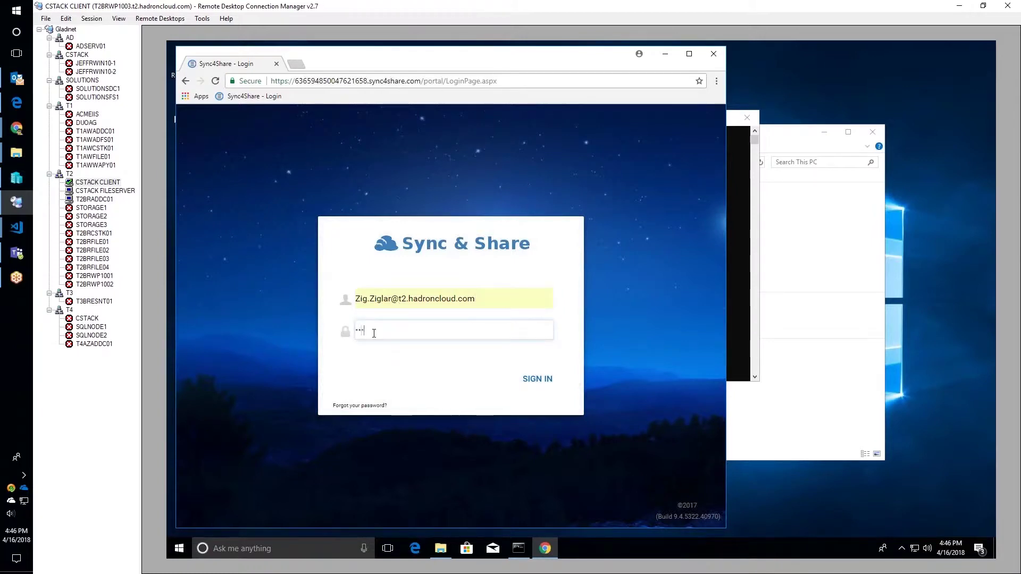
pyautogui.write('••••••••••••••••')
pyautogui.press('Return')
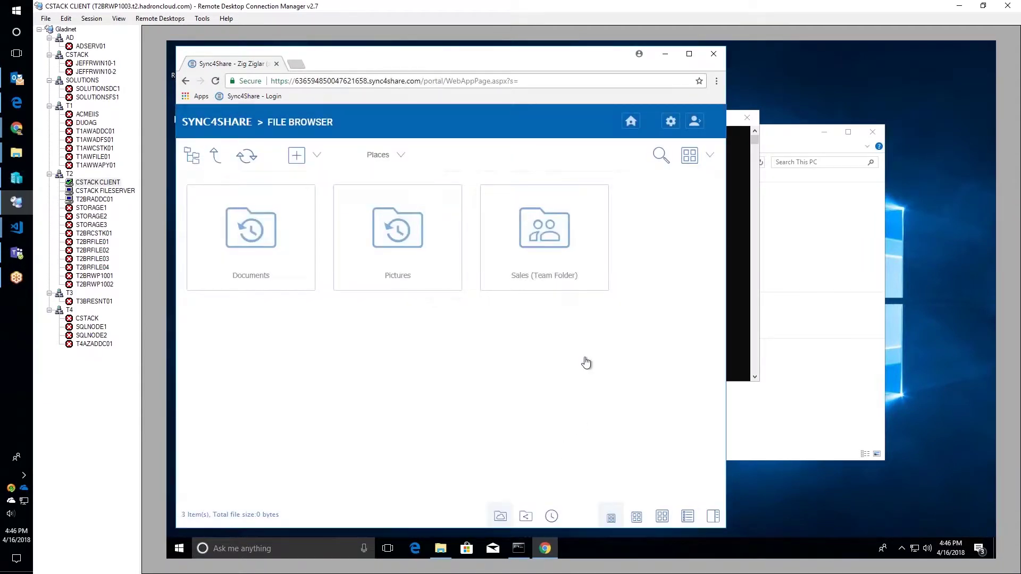
pyautogui.click(550, 247)
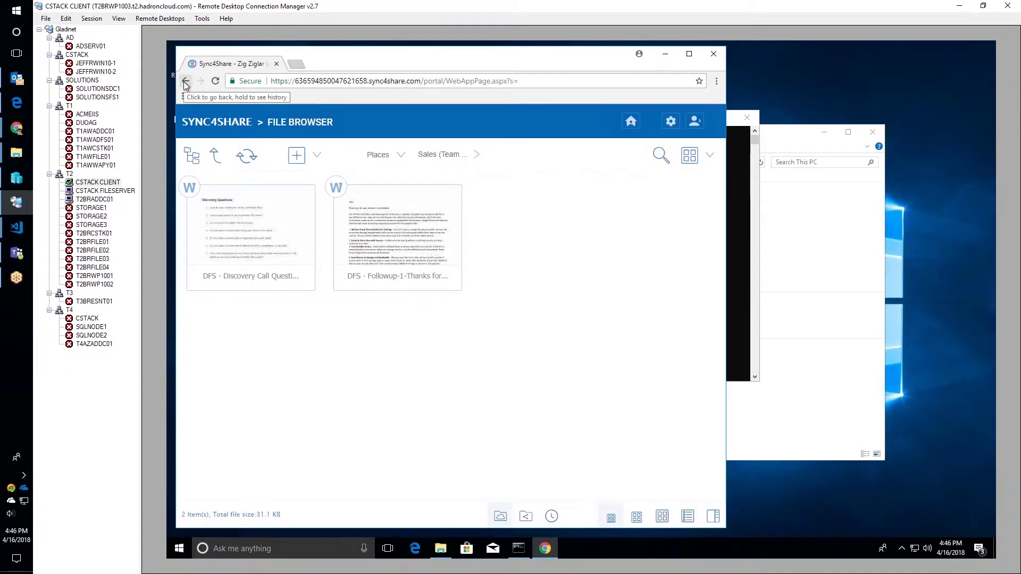
pyautogui.click(694, 122)
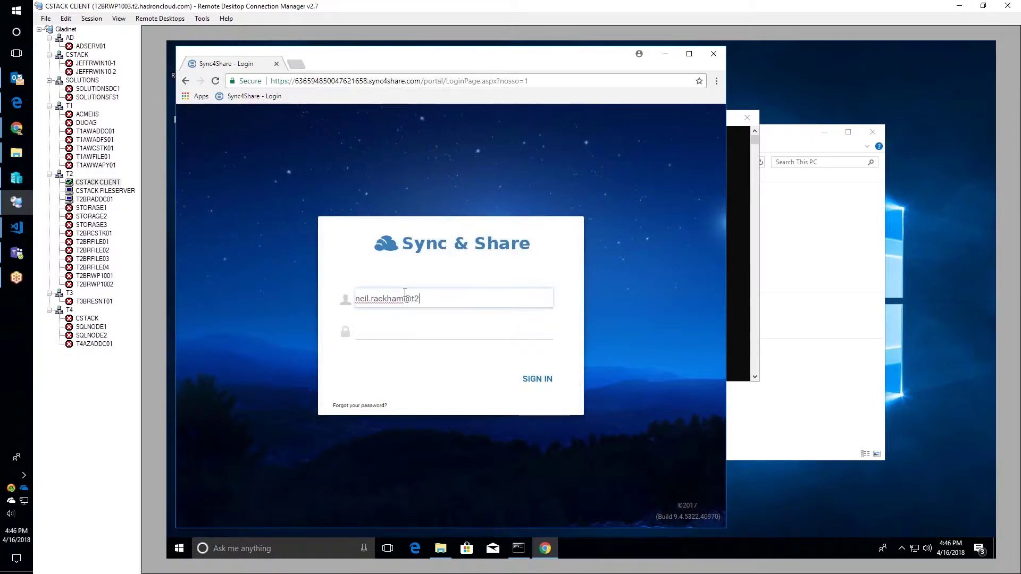
# - Sign in to CentreStack as the support user with their e-mail and password
pyautogui.write('adroncloud.com')
pyautogui.press('Tab')
pyautogui.write('****************')
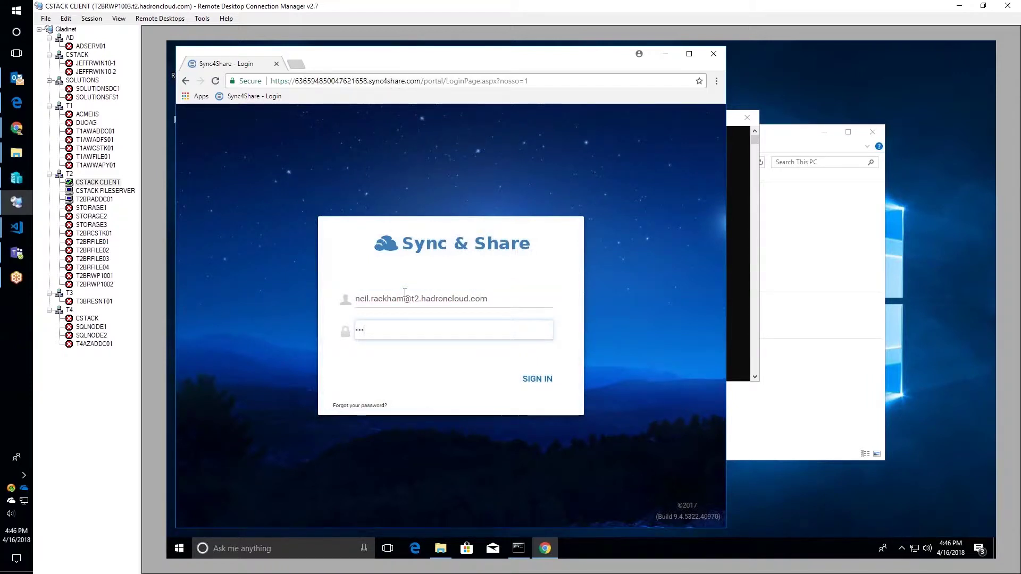
pyautogui.press('Return')
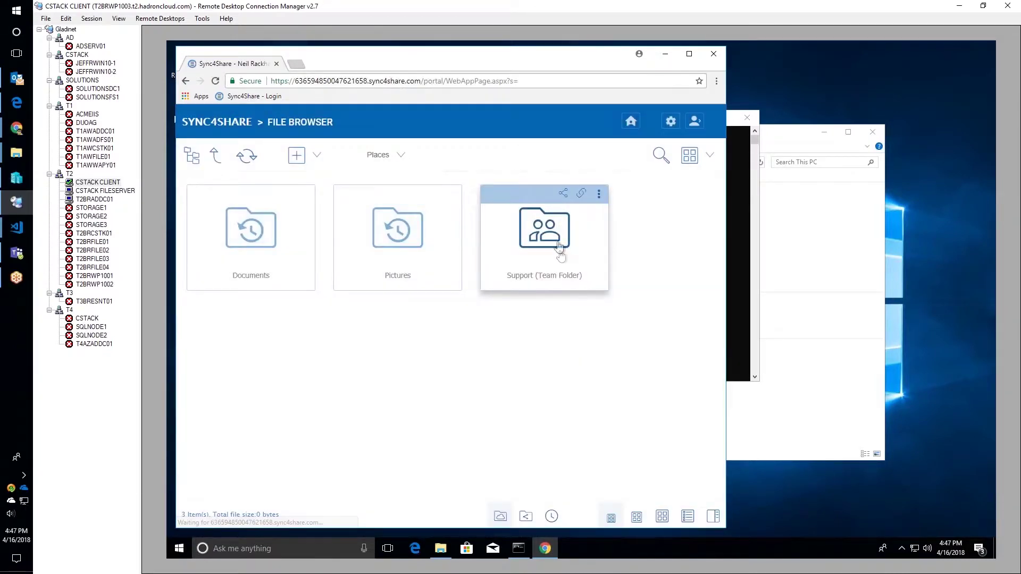
# - Check the four PDFs in Support (Team Folder), then go to the Download Native Clients page
pyautogui.click(558, 231)
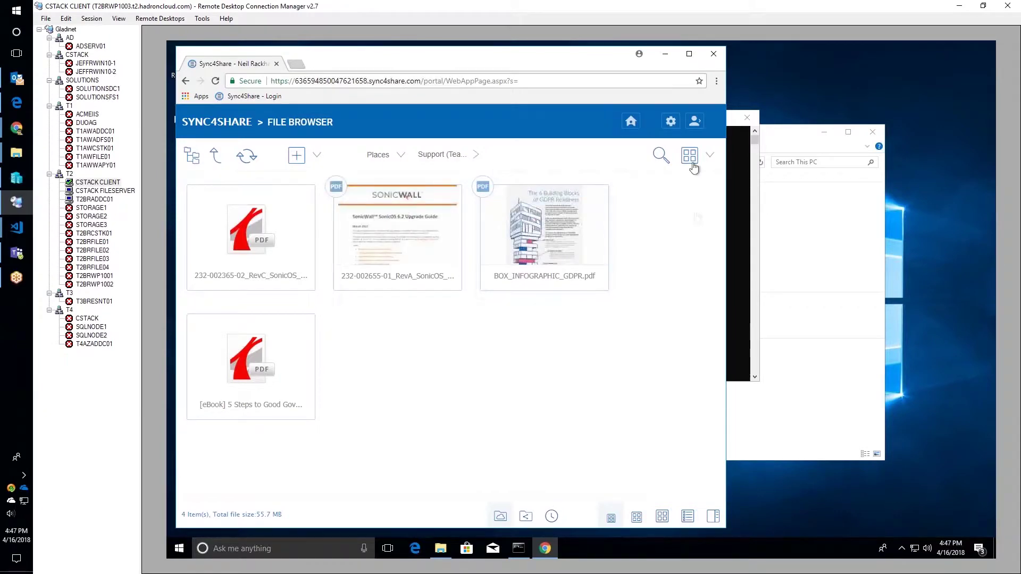
pyautogui.click(696, 124)
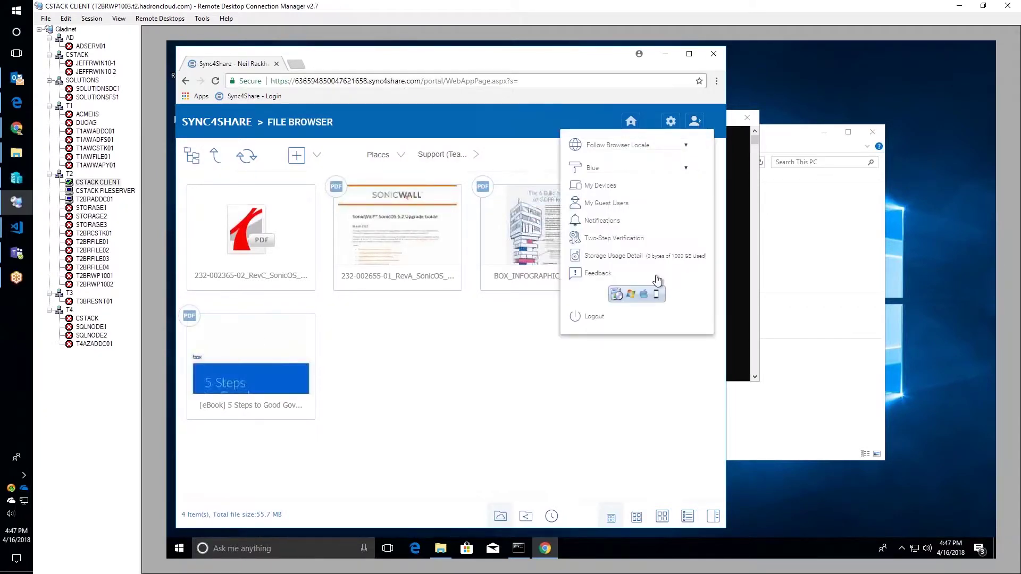
pyautogui.click(631, 295)
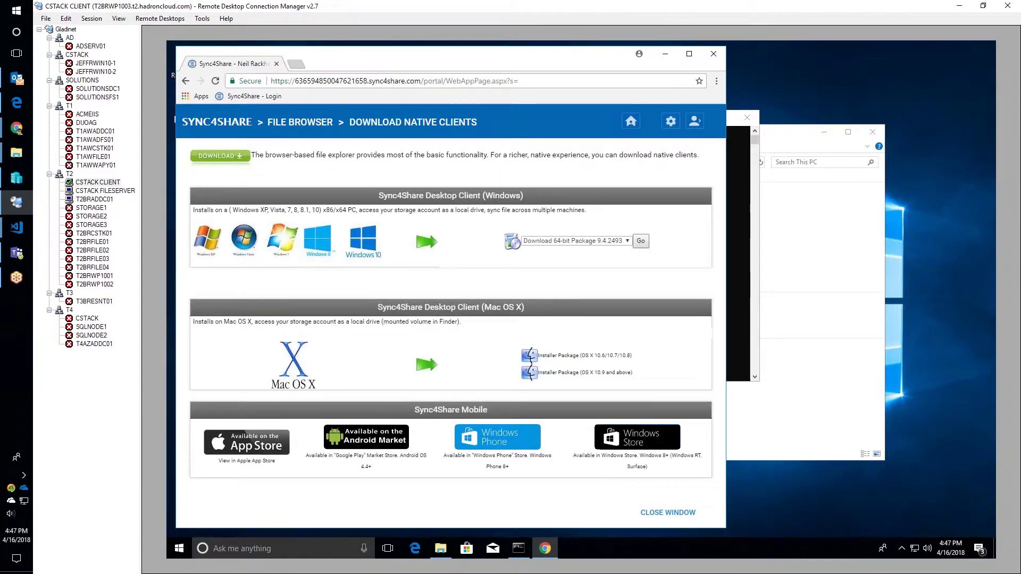
# - Download the 64-bit Windows client package, maximize its window, and bring up This PC in File Explorer
pyautogui.click(641, 241)
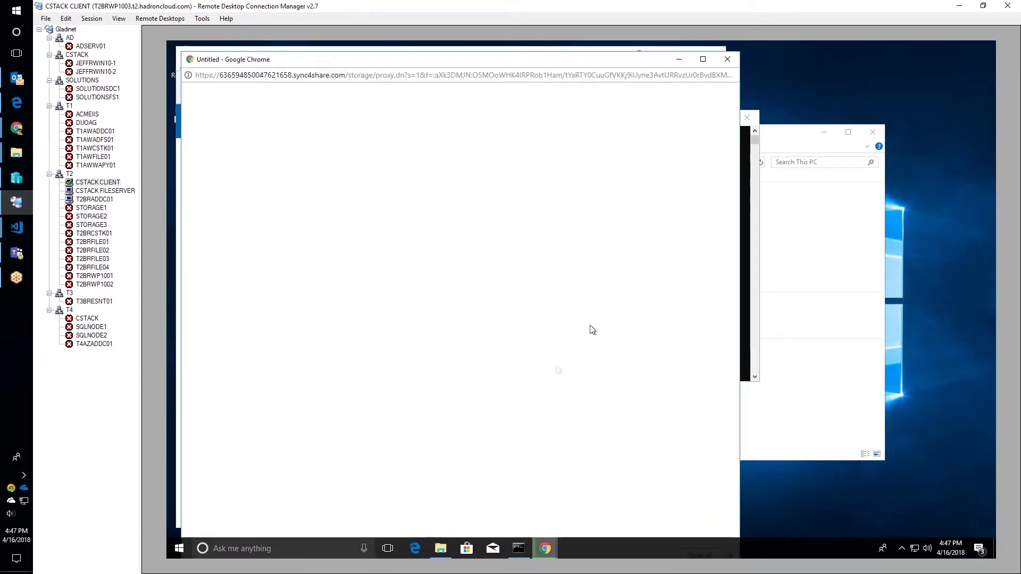
pyautogui.doubleClick(481, 60)
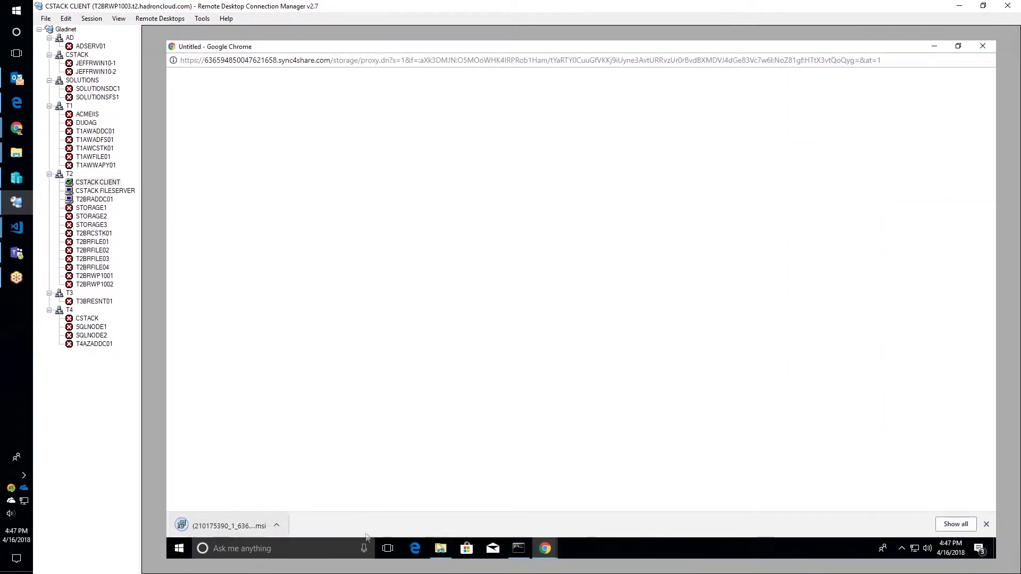
pyautogui.click(447, 553)
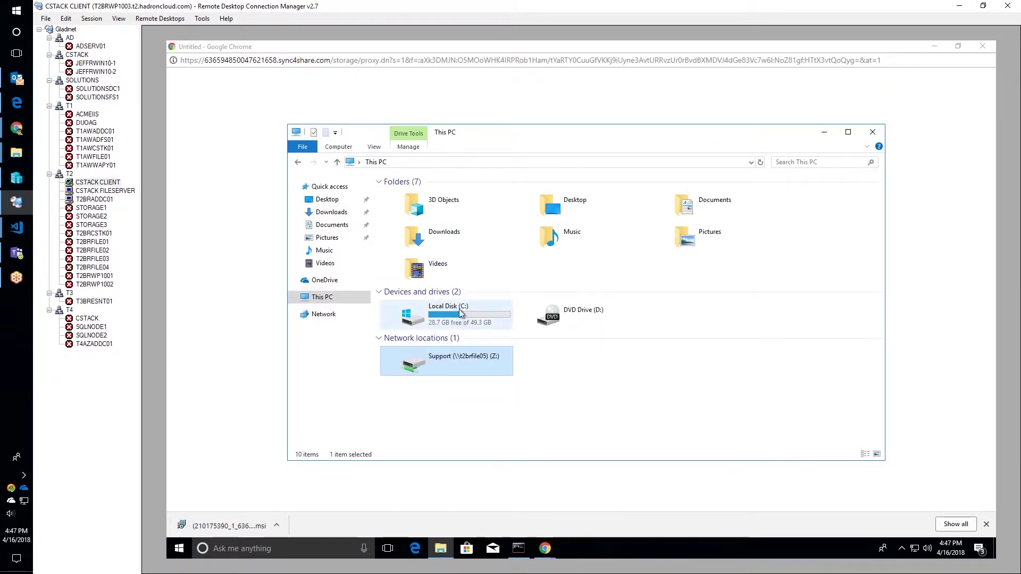
# - Install the Cloud Windows Client from the .msi, accepting the license and approving with admin credentials
pyautogui.click(204, 526)
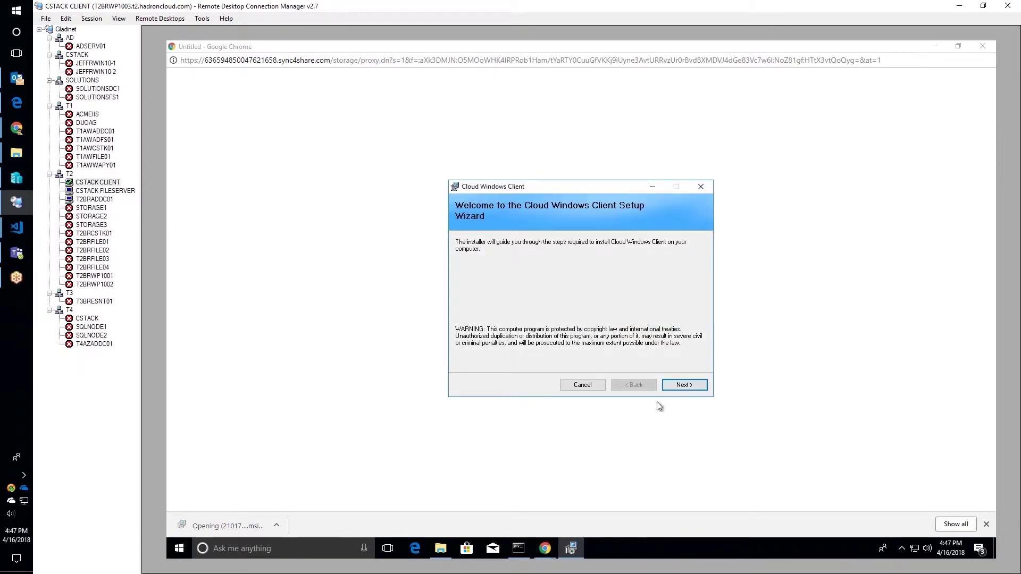
pyautogui.click(685, 385)
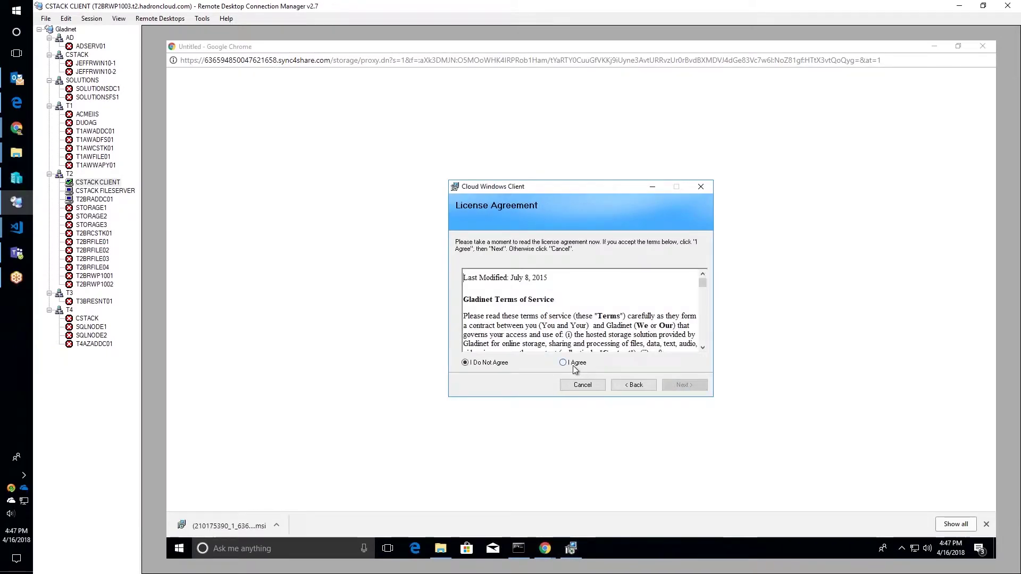
pyautogui.click(573, 363)
pyautogui.click(683, 386)
pyautogui.click(678, 388)
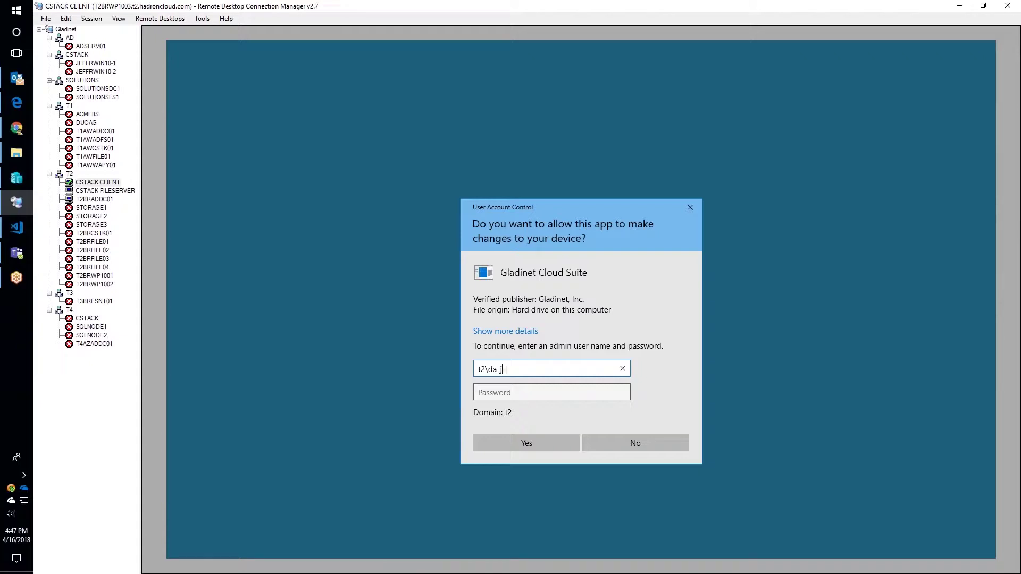
pyautogui.click(551, 392)
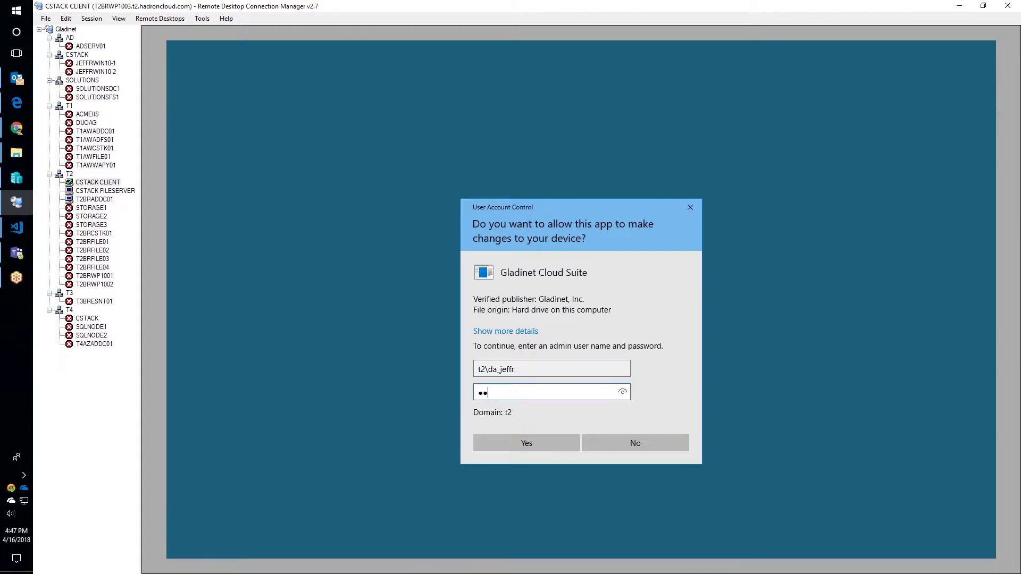
pyautogui.press('Return')
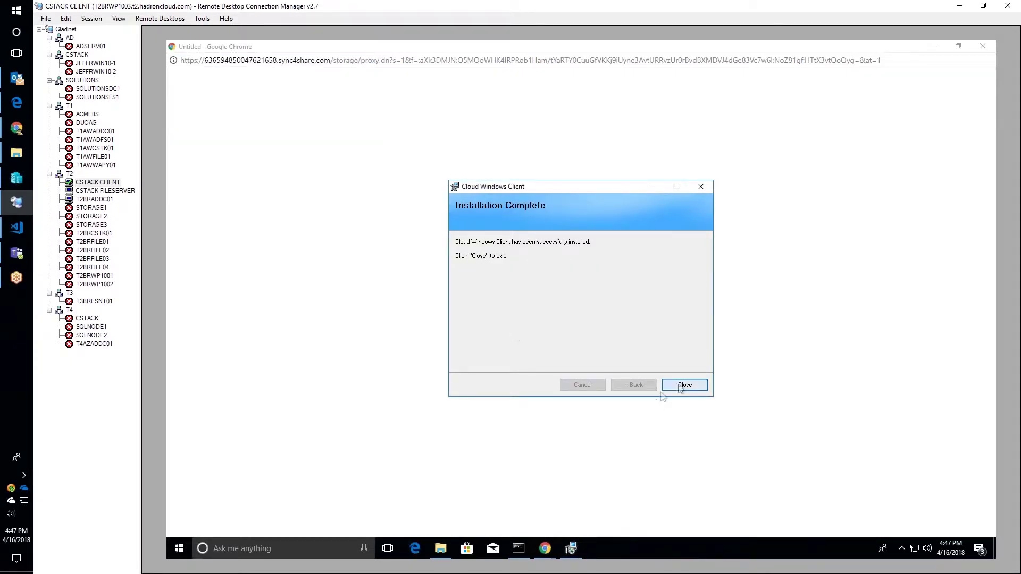
pyautogui.click(683, 386)
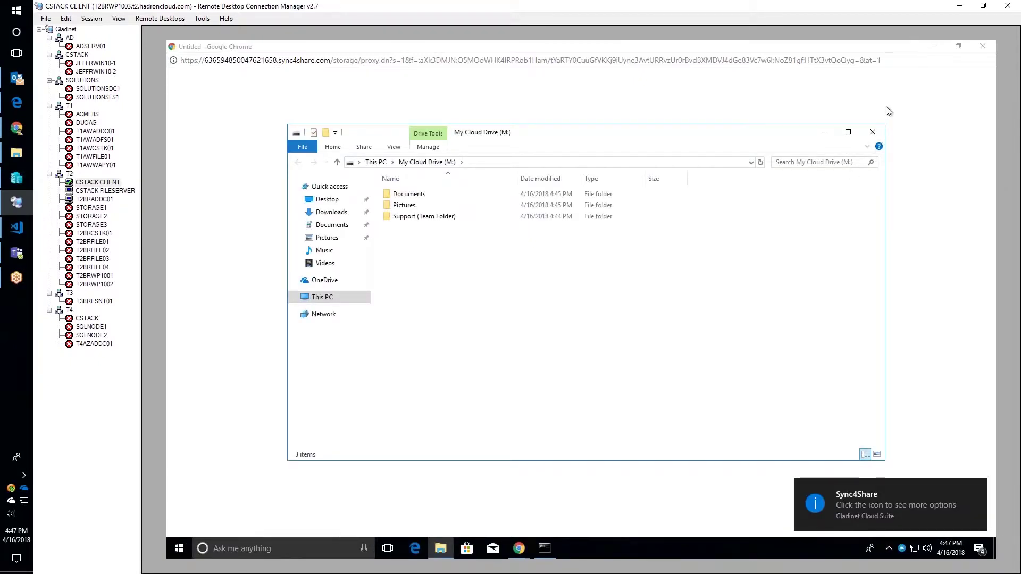
# - Open Support (Team Folder) on My Cloud Drive (M:) to view its four PDFs
pyautogui.doubleClick(421, 220)
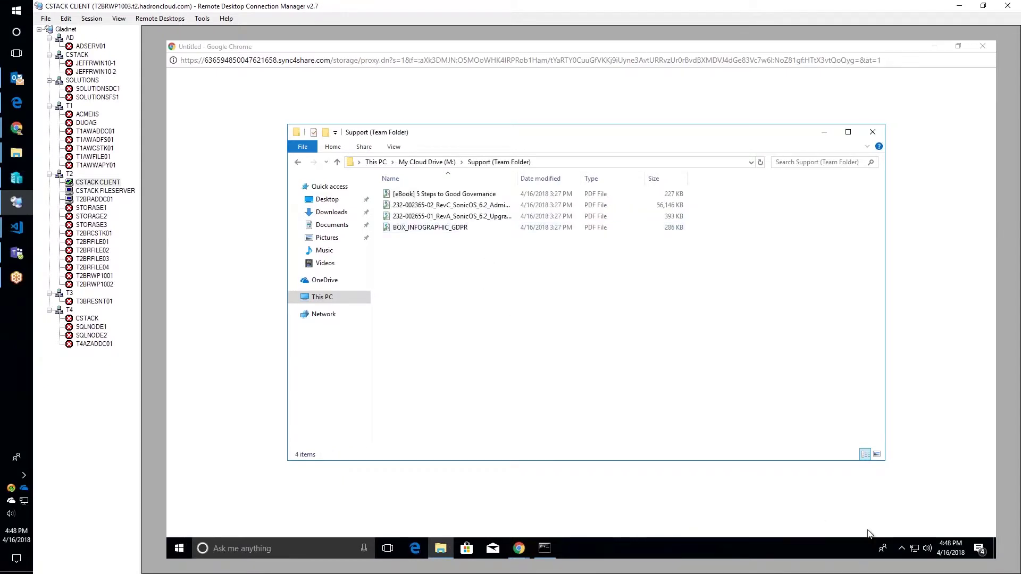
pyautogui.click(428, 162)
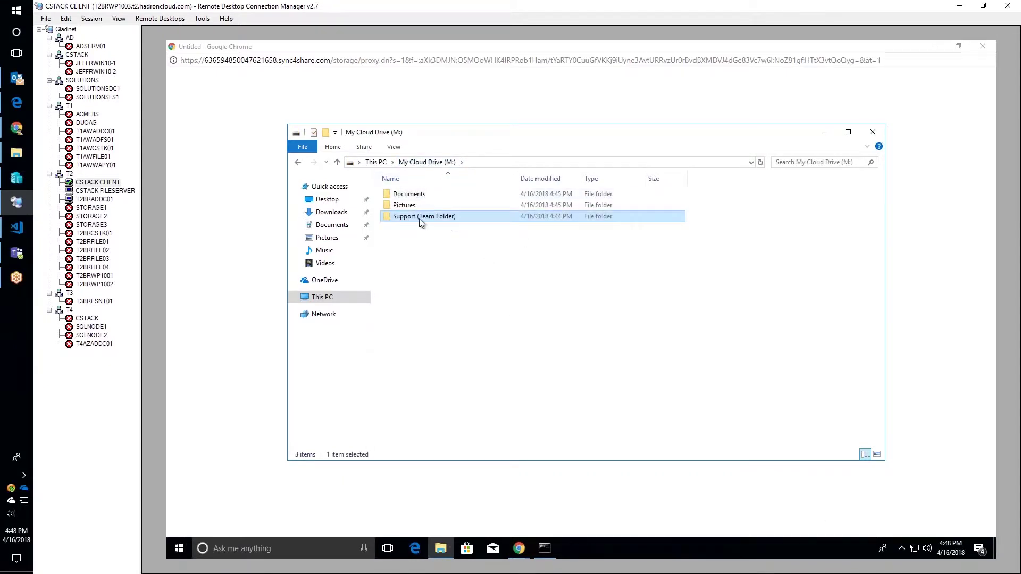
pyautogui.doubleClick(419, 218)
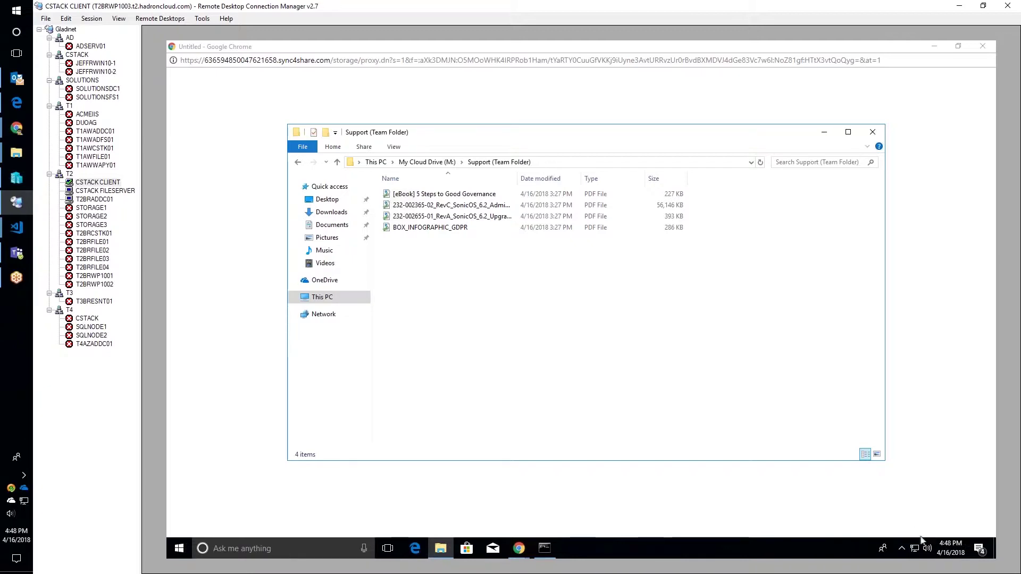
# - Bring up the Sync4Share tray client's status panel and its options menu
pyautogui.click(902, 548)
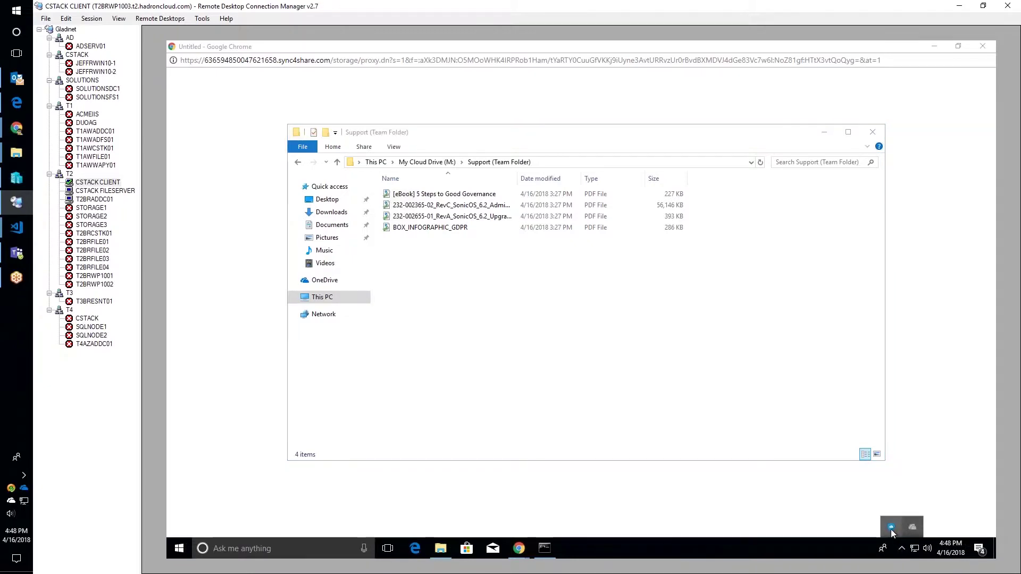
pyautogui.click(892, 529)
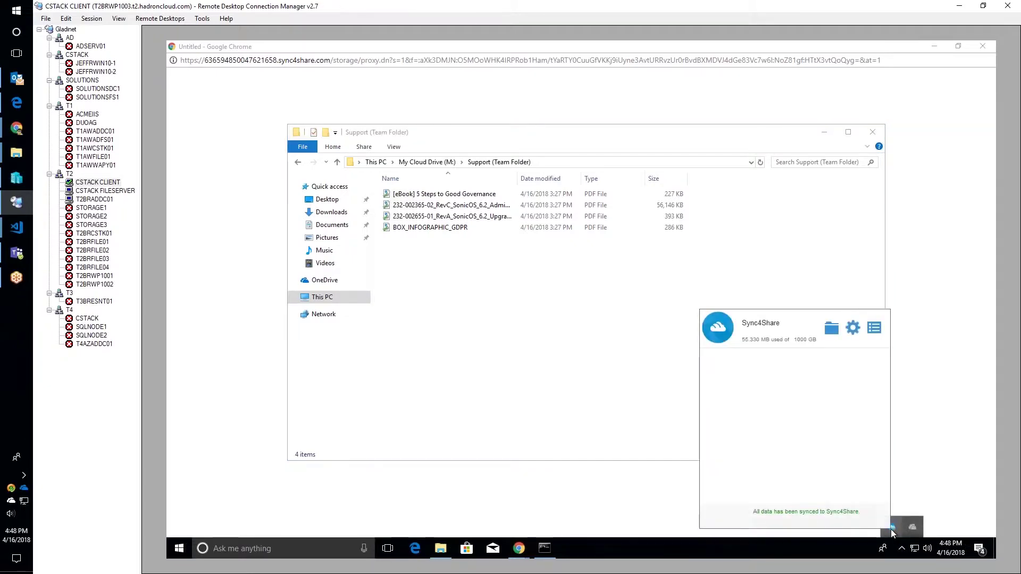
pyautogui.click(875, 330)
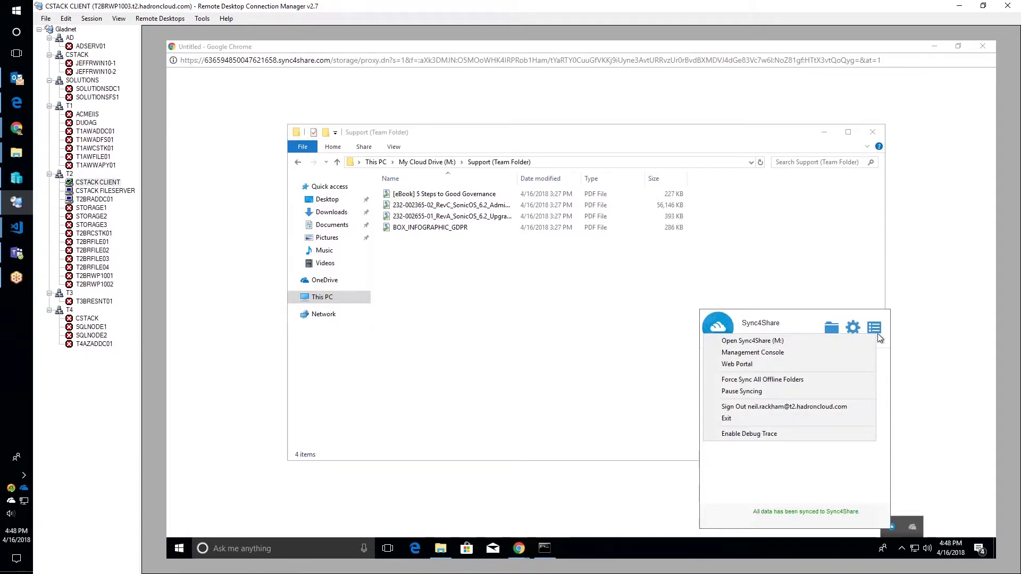